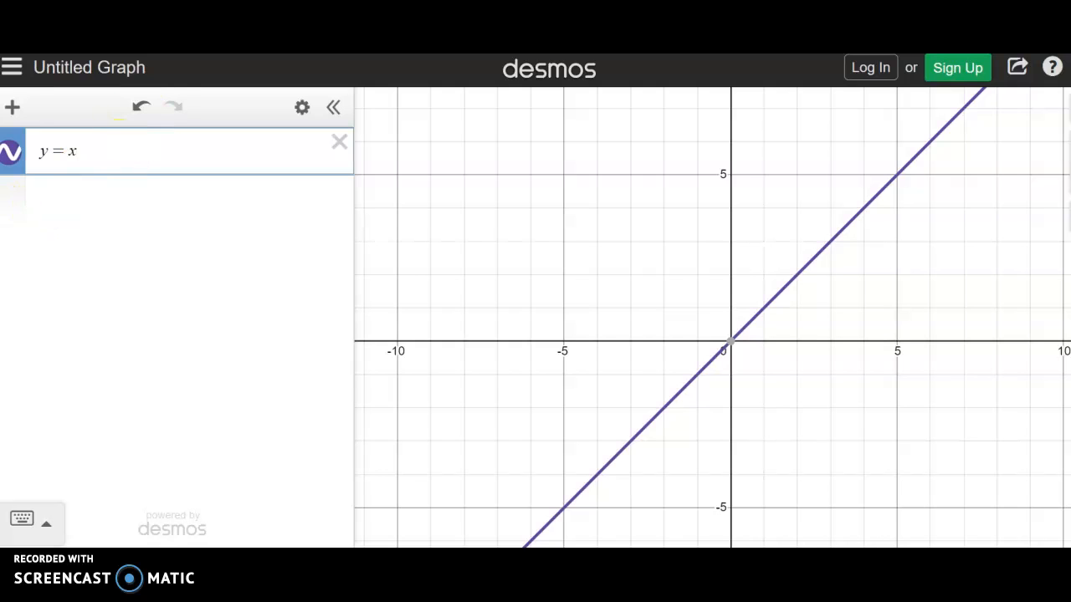
# Add the absolute value function y = |x| as a new expression below y = x
pyautogui.click(11, 117)
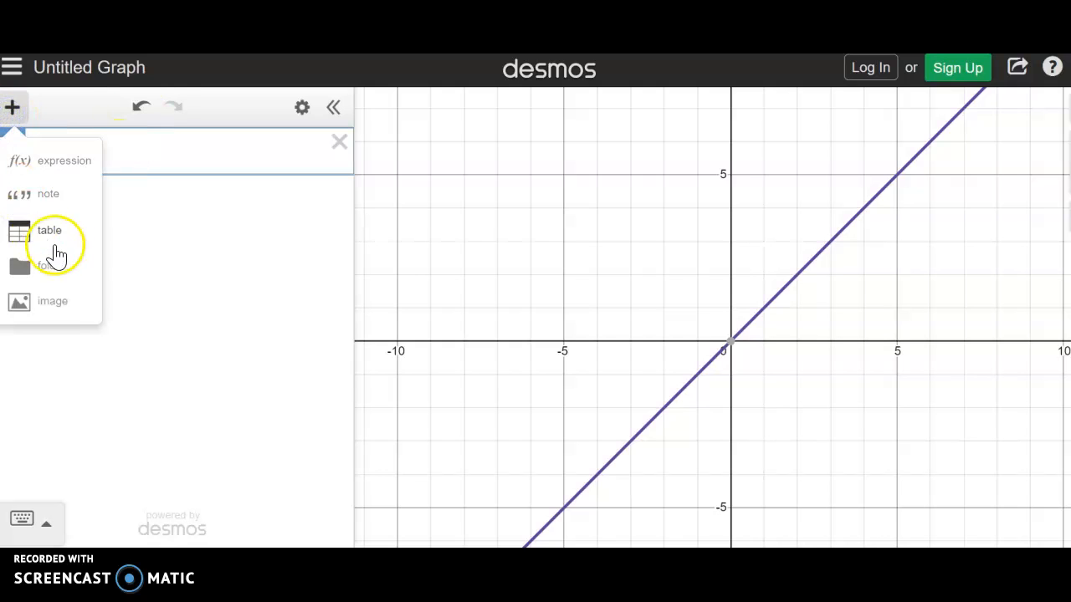
pyautogui.click(84, 165)
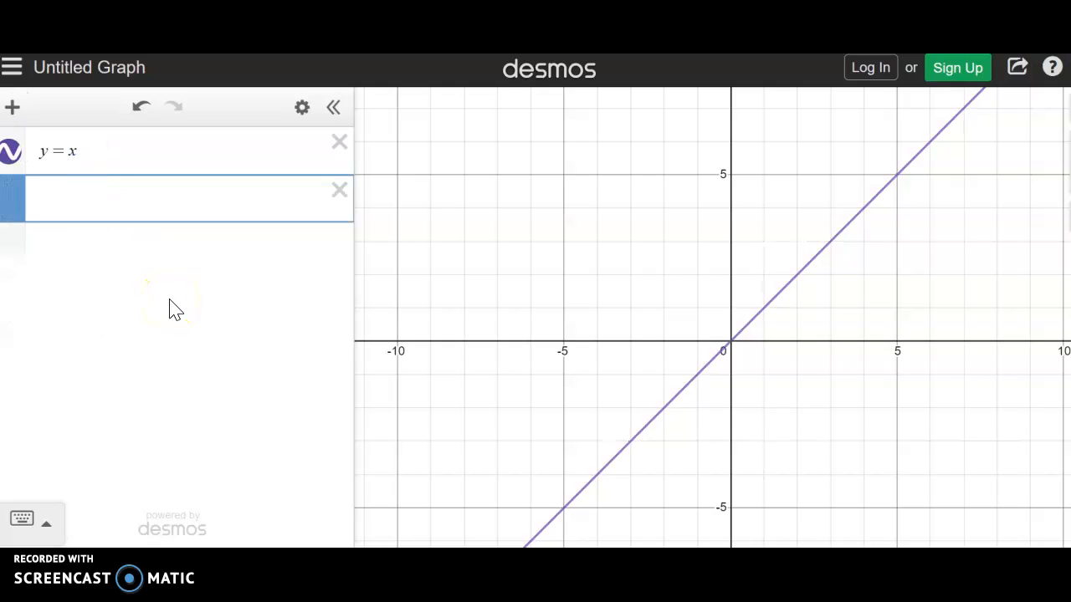
pyautogui.write('y=')
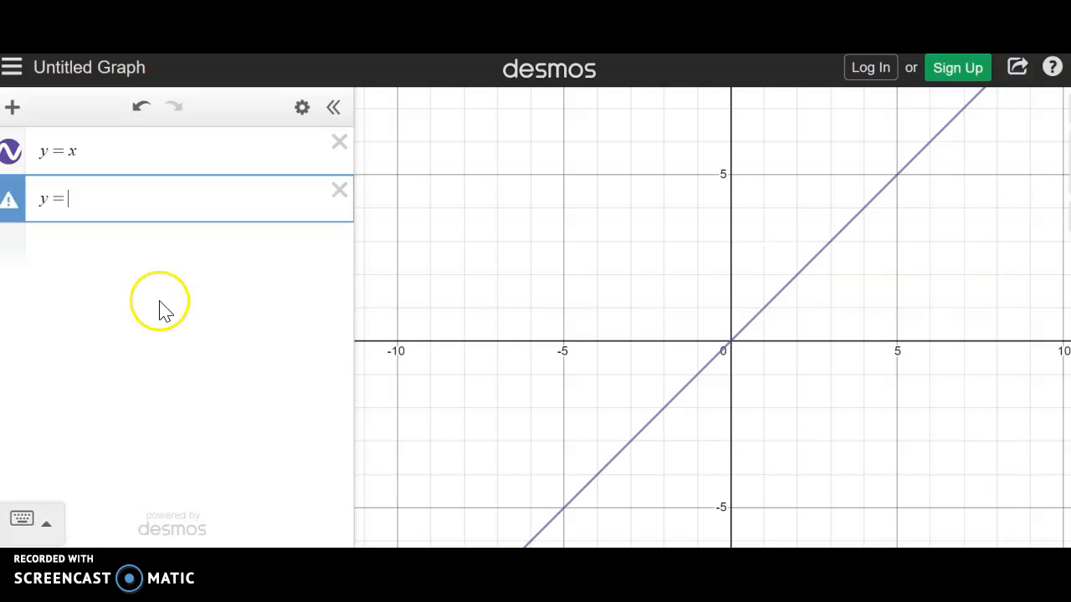
pyautogui.click(51, 525)
pyautogui.click(230, 497)
pyautogui.write('x|')
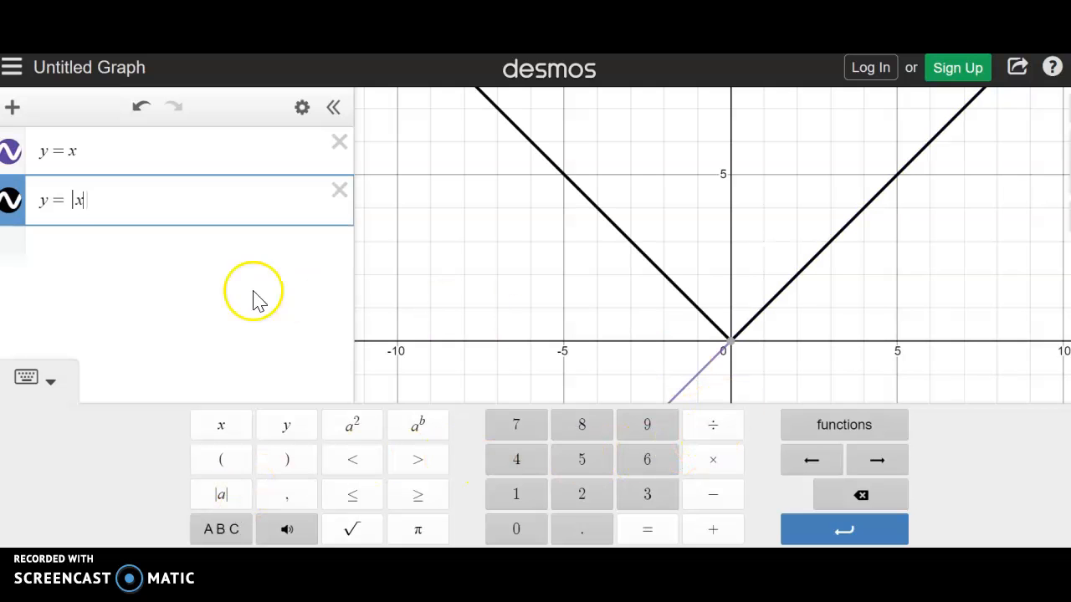
pyautogui.click(163, 288)
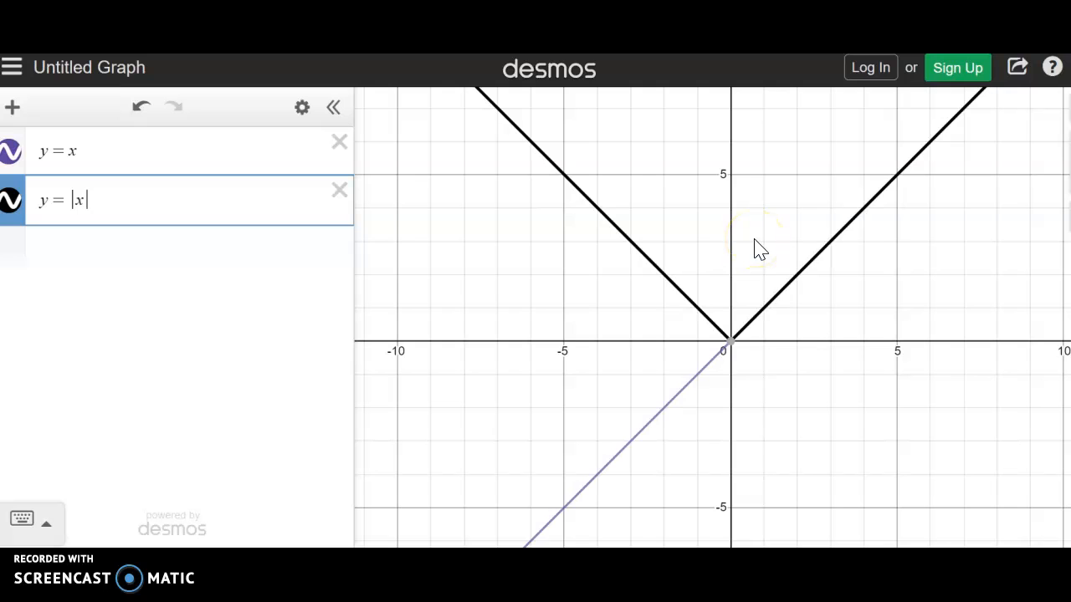
# Add the reflected absolute value function y = −|x| as a new expression below y = |x|
pyautogui.click(13, 109)
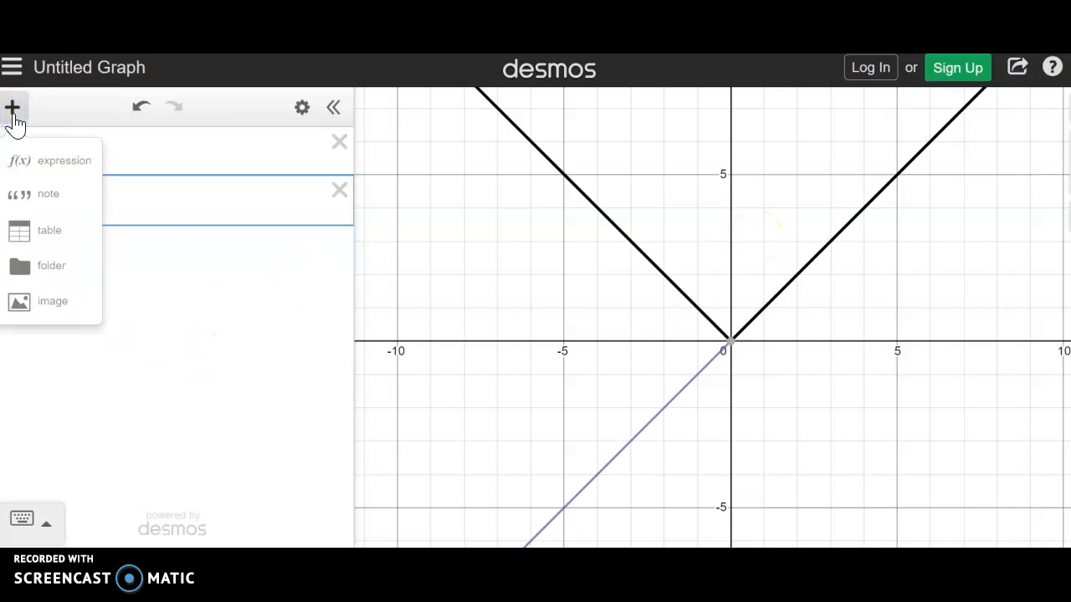
pyautogui.click(45, 163)
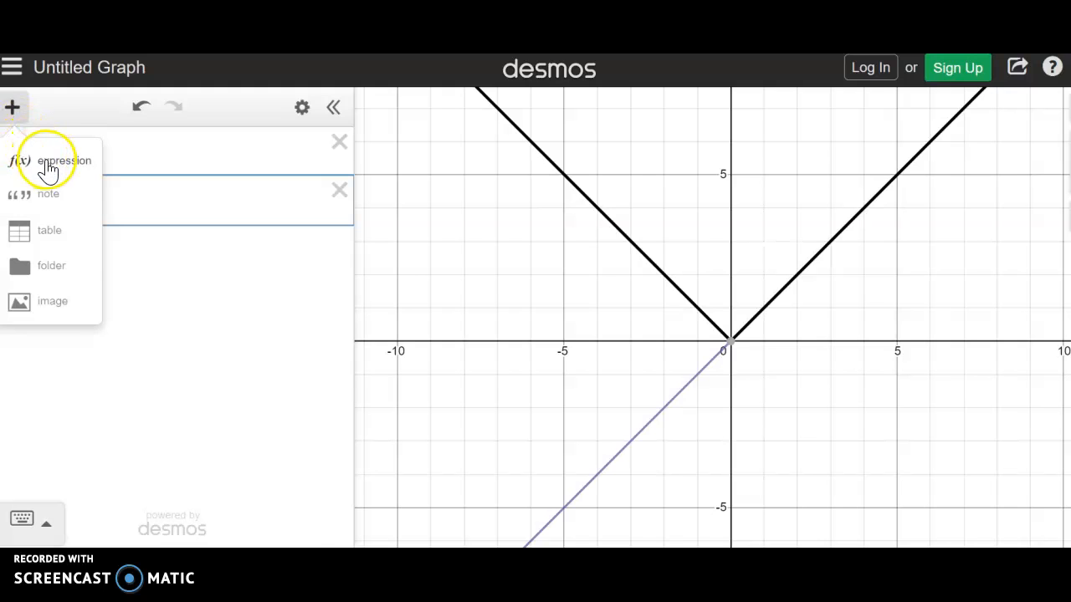
pyautogui.click(64, 243)
pyautogui.write('y')
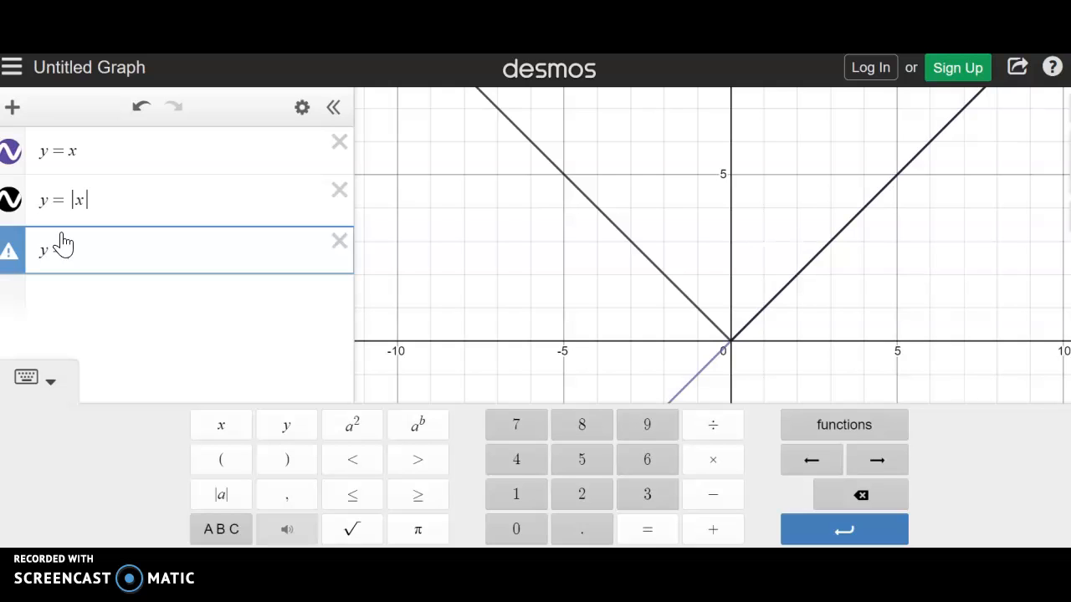
pyautogui.write('=-')
pyautogui.click(221, 494)
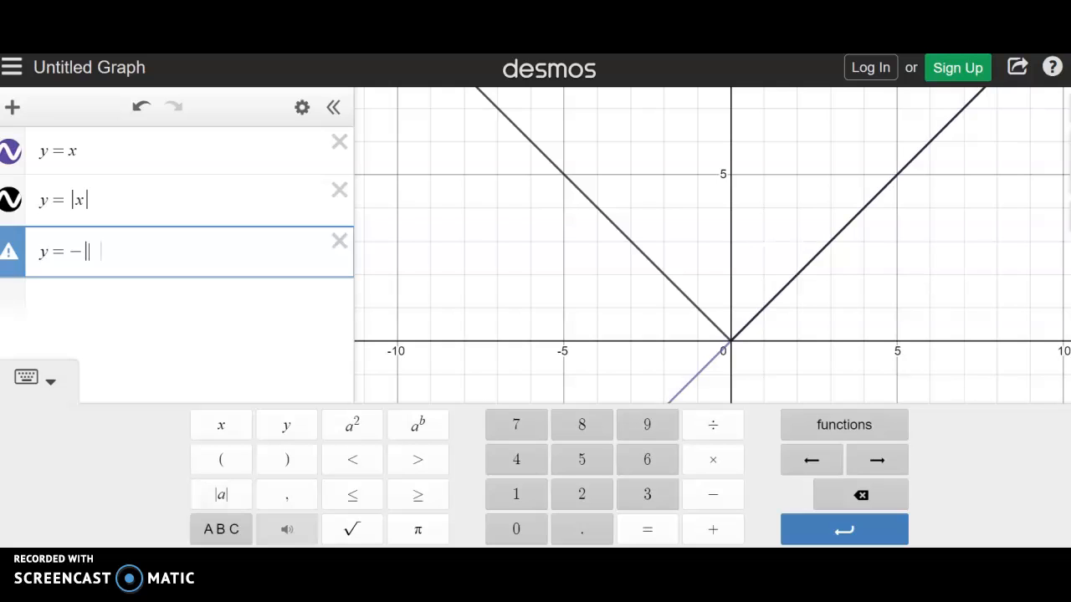
pyautogui.write('x')
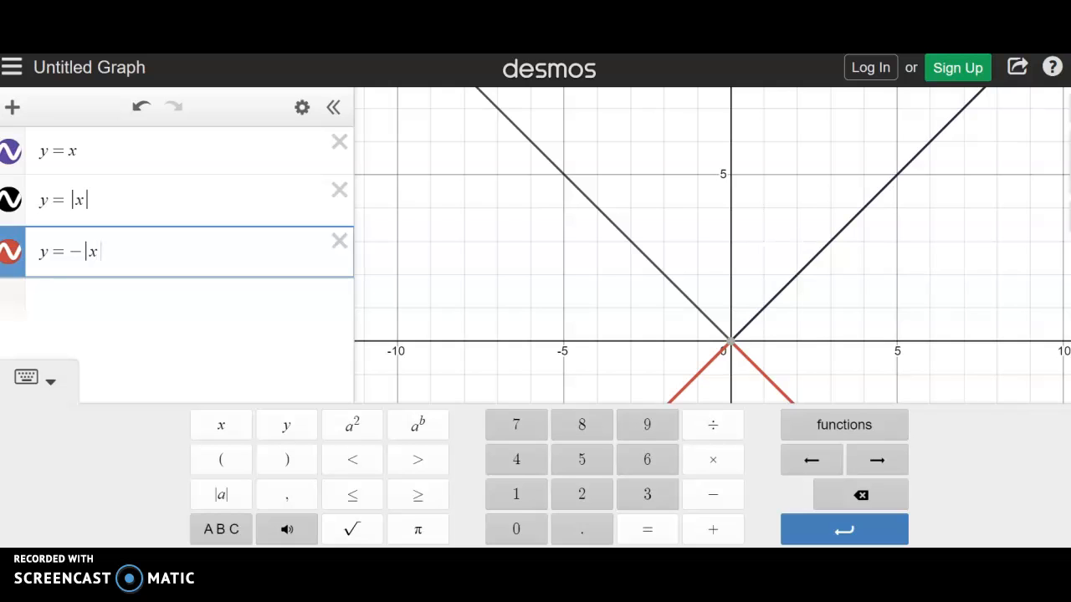
pyautogui.click(127, 347)
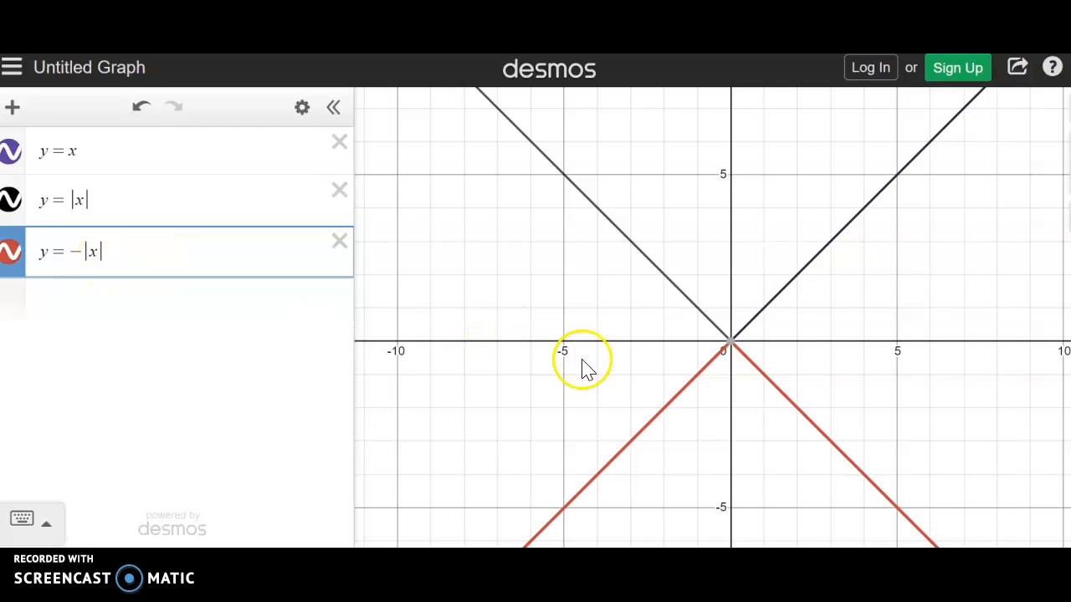
pyautogui.moveTo(734, 351)
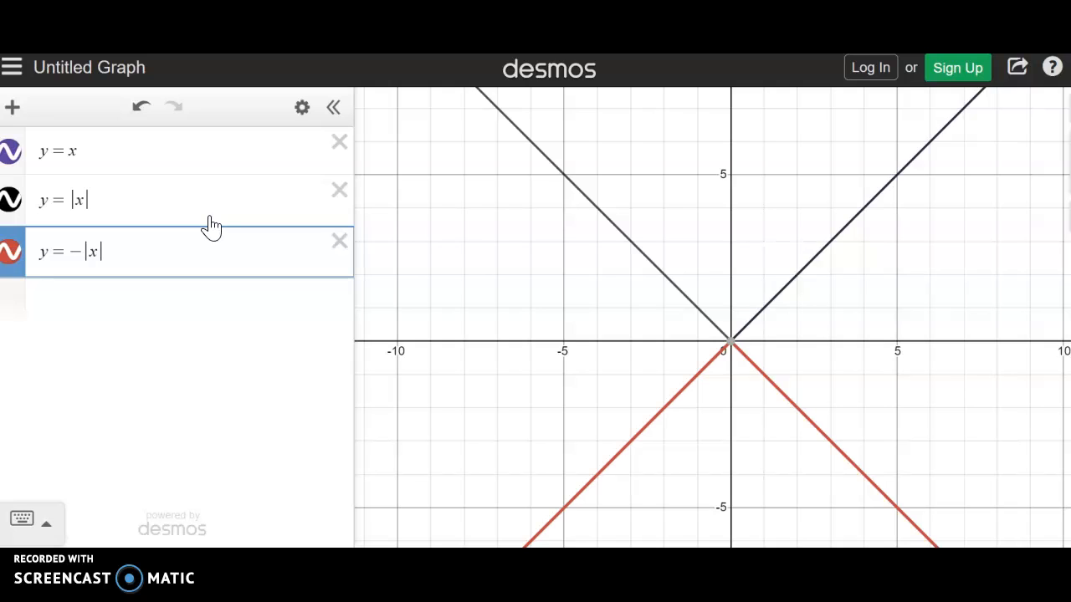
# Graph the vertically shifted function y = |x| + 2 as a new expression at the end of the list
pyautogui.click(105, 303)
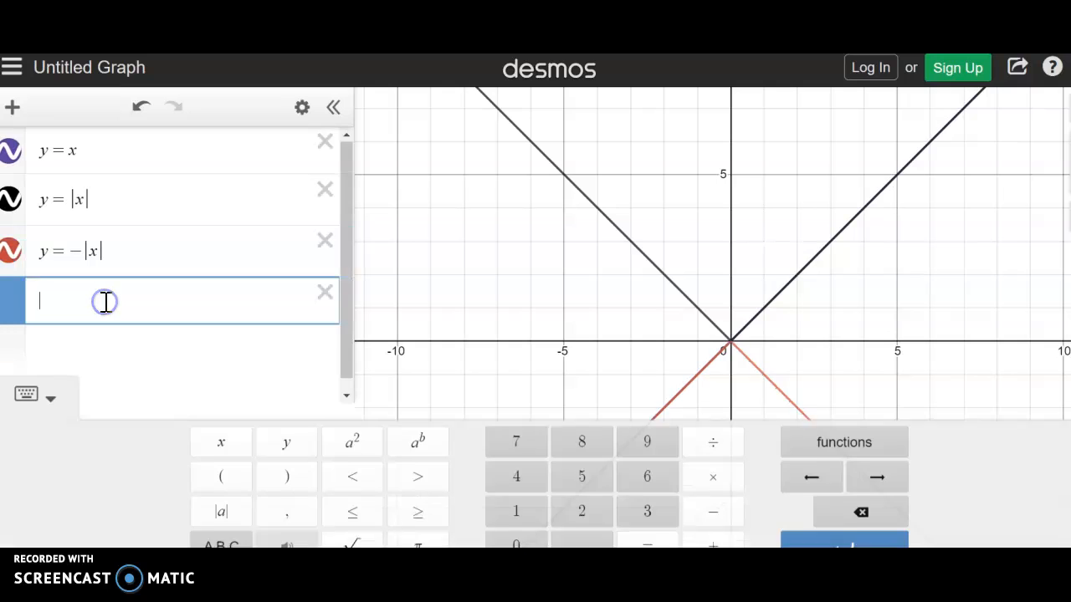
pyautogui.write('y ')
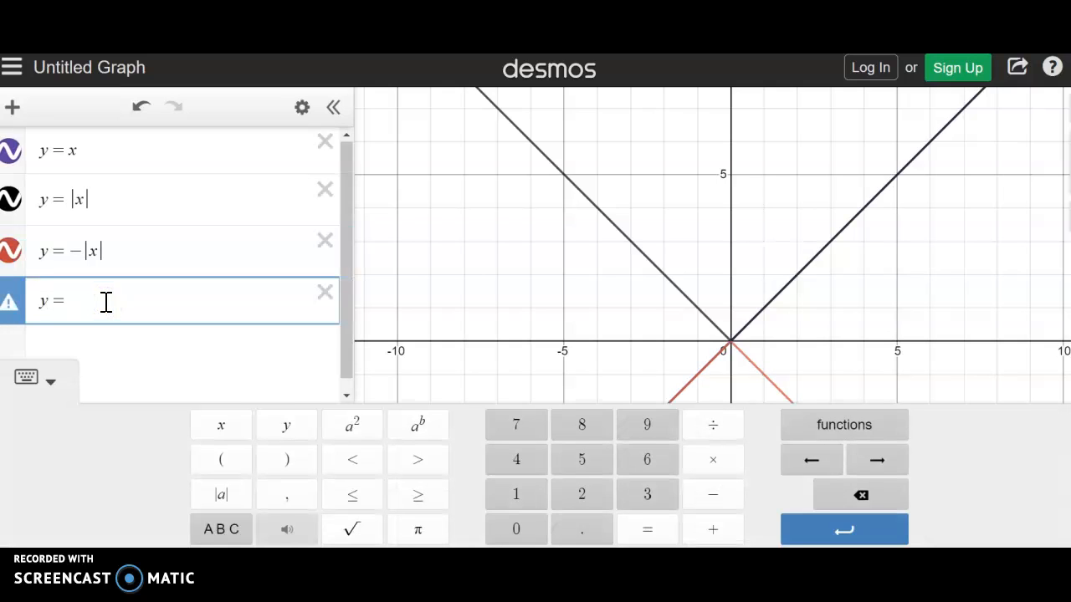
pyautogui.write('=')
pyautogui.click(221, 494)
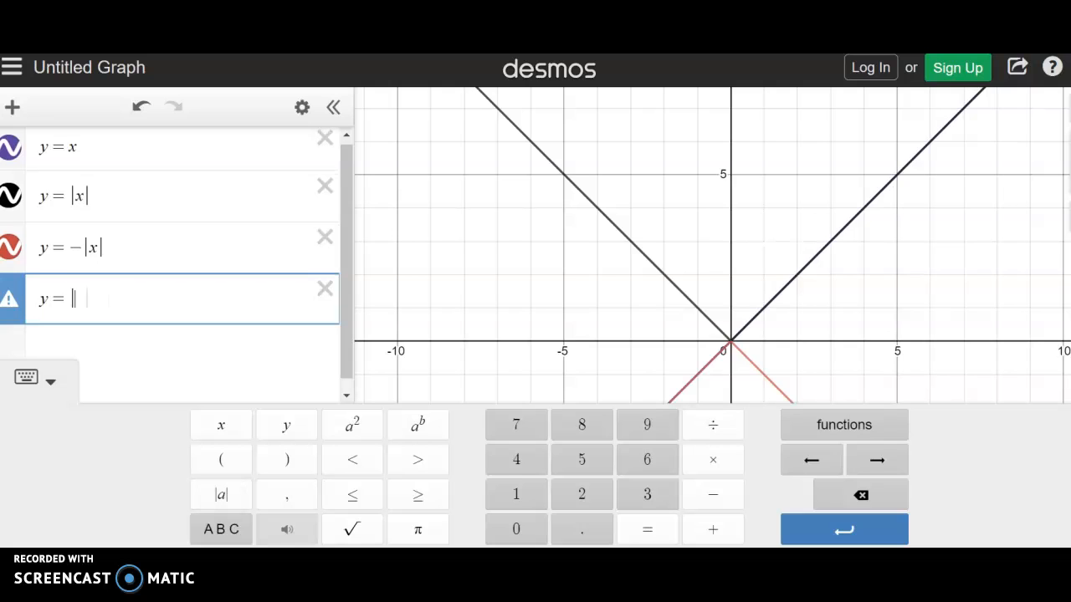
pyautogui.write('x')
pyautogui.press('Right')
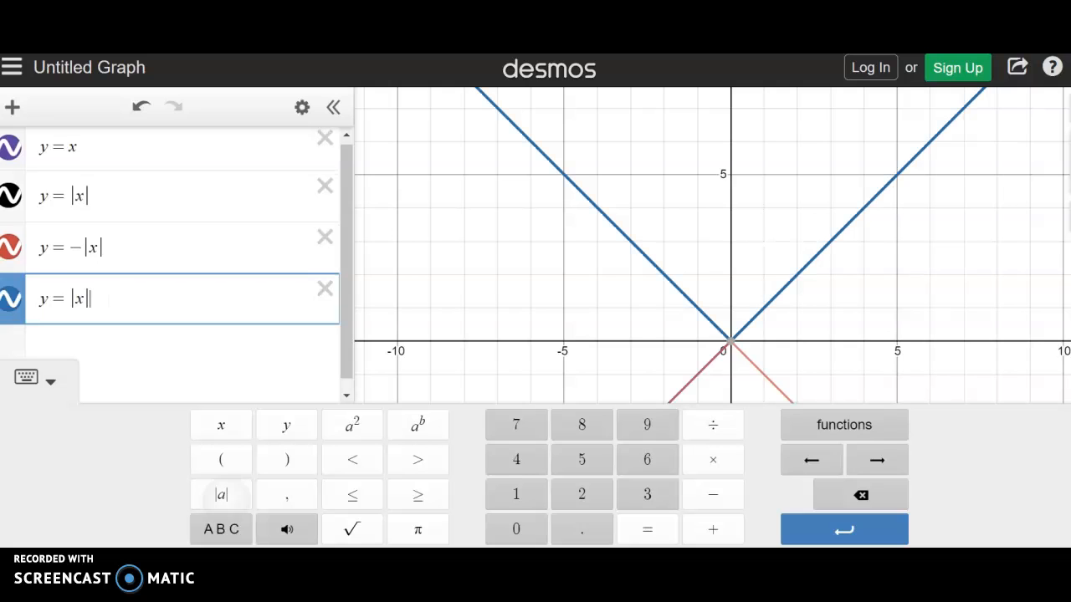
pyautogui.write('+ 2')
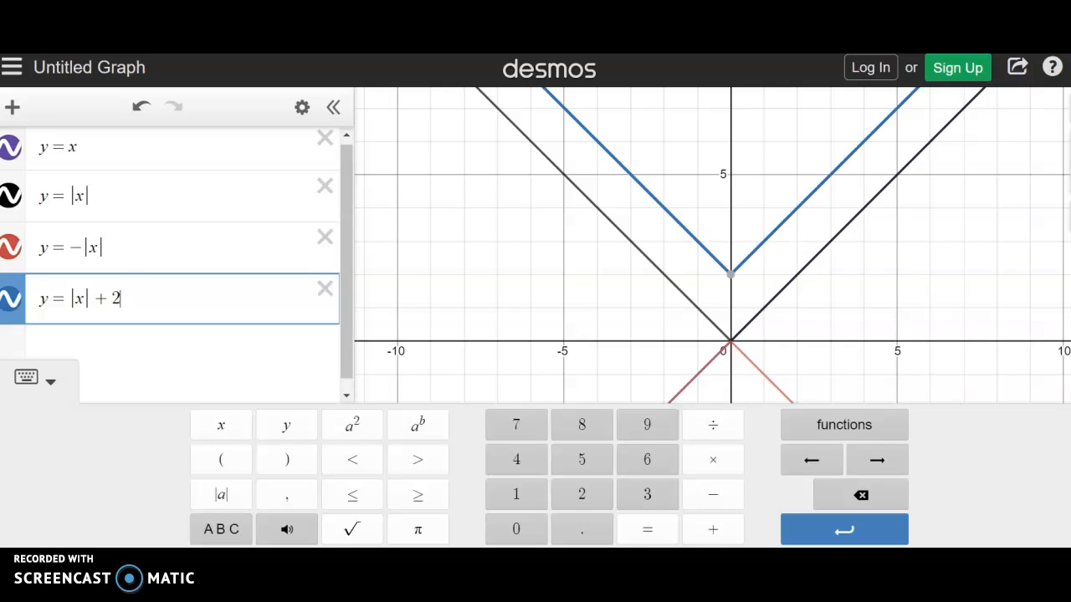
# Delete the expressions y = −|x|, y = |x| and y = x, keeping only y = |x| + 2
pyautogui.click(324, 237)
pyautogui.click(340, 195)
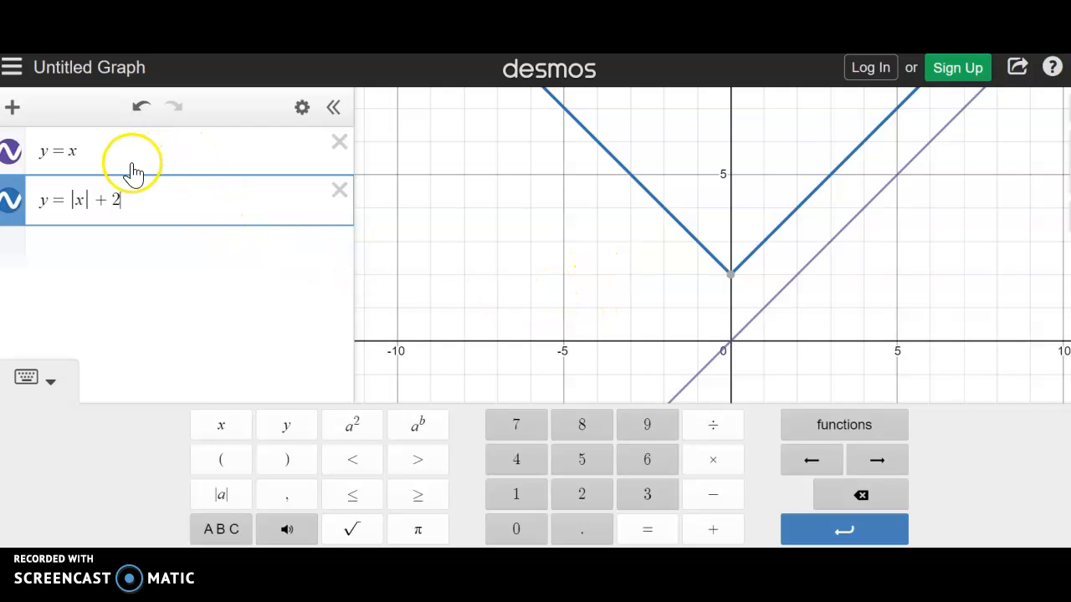
pyautogui.click(338, 149)
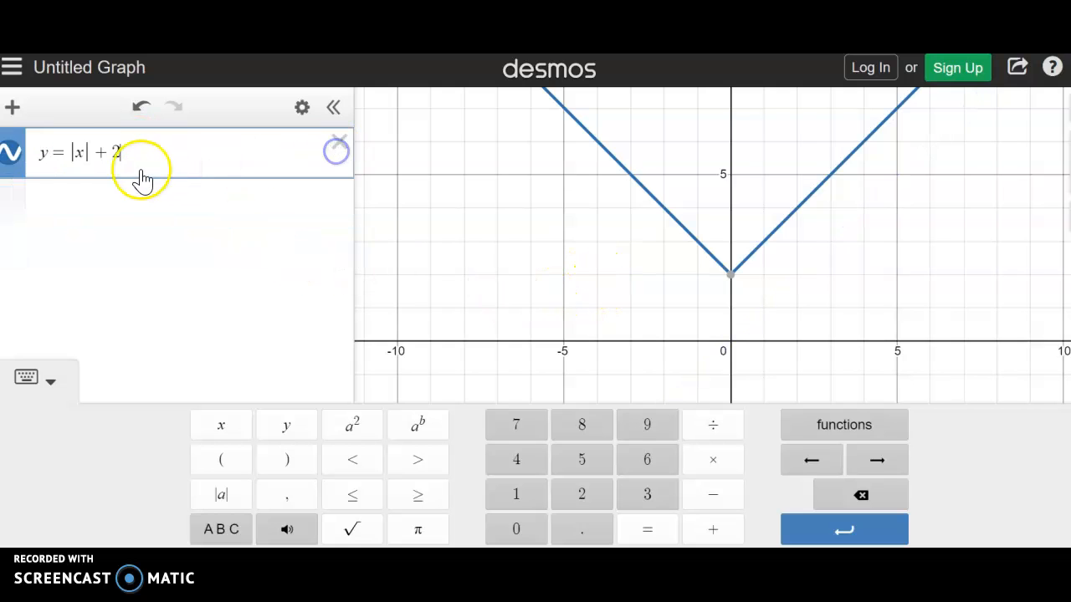
# Add the parent function y = |x| as a new expression and move it above y = |x| + 2
pyautogui.click(11, 112)
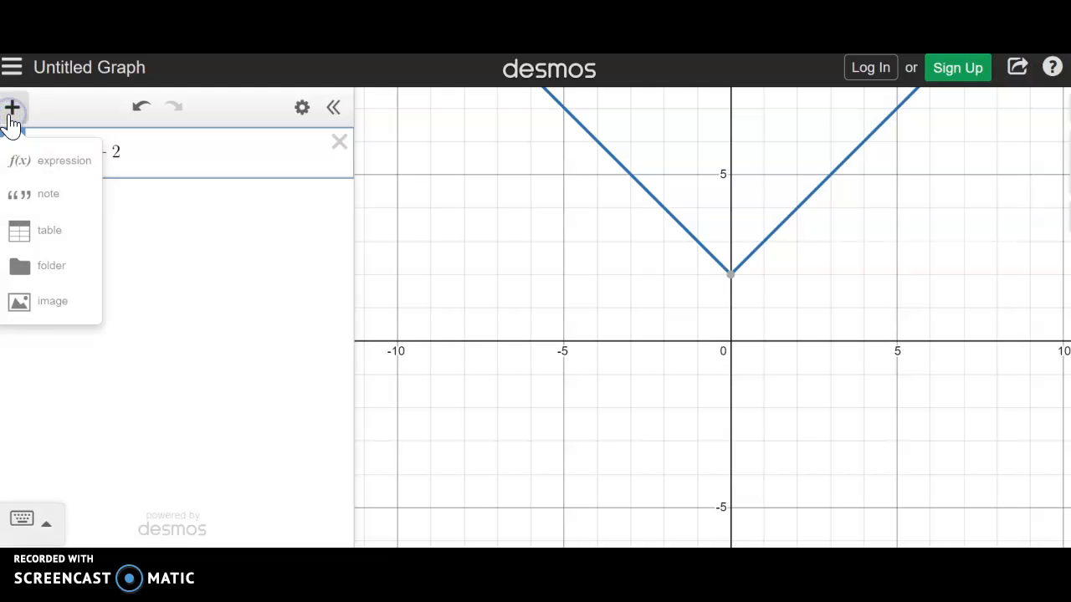
pyautogui.click(52, 164)
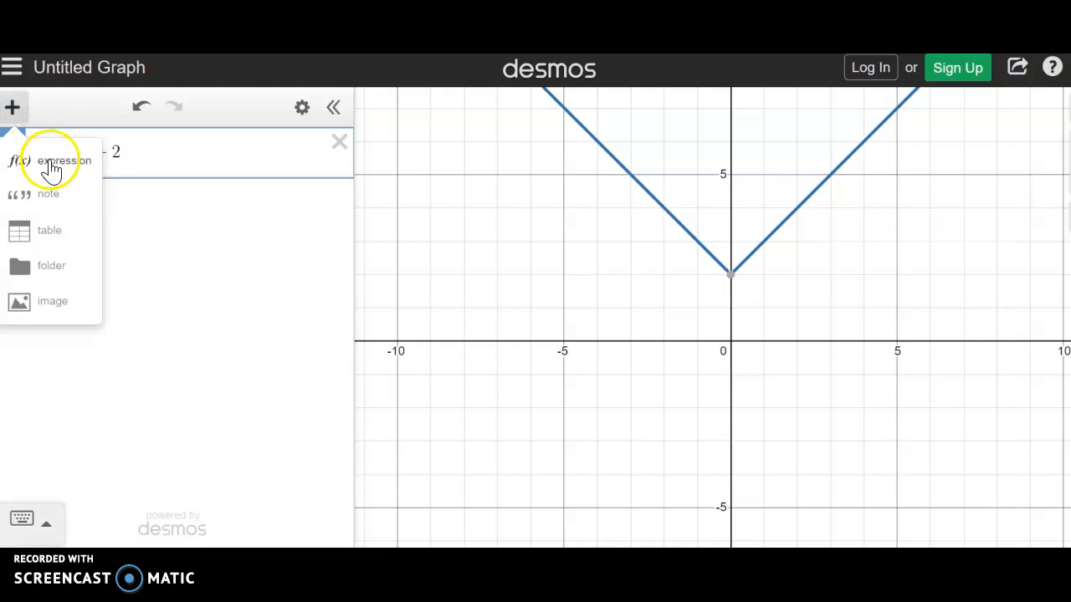
pyautogui.write('y =')
pyautogui.click(221, 494)
pyautogui.write('x|')
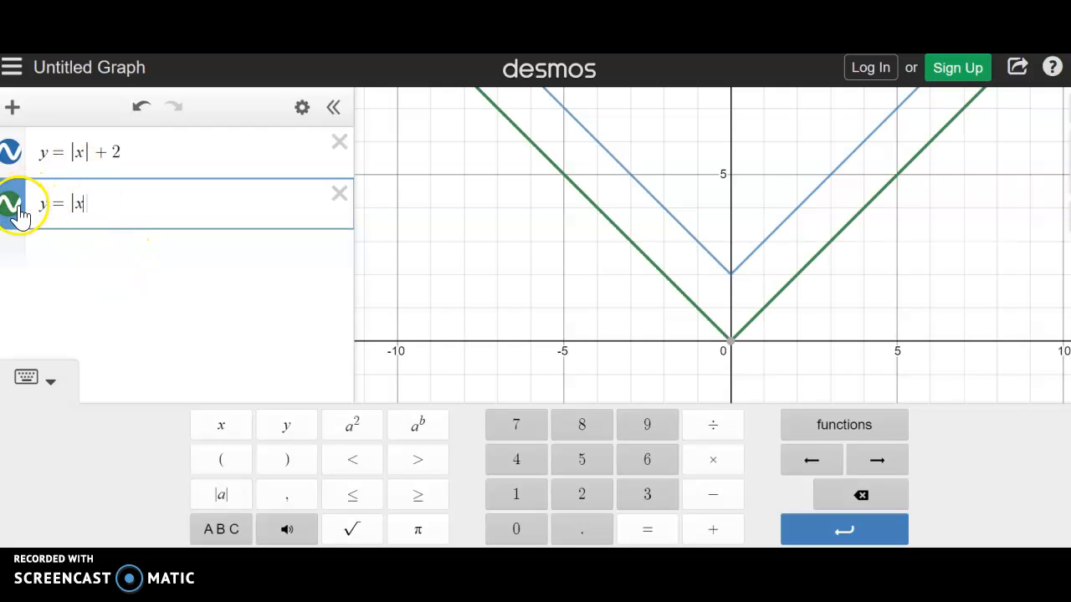
pyautogui.click(17, 209)
pyautogui.moveTo(17, 209); pyautogui.dragTo(20, 154)
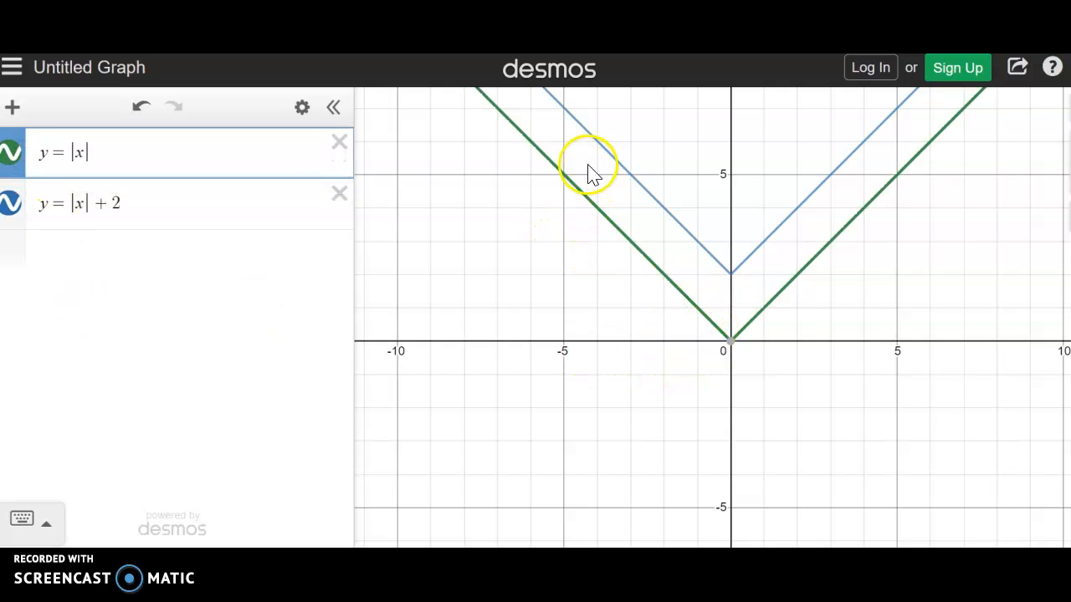
# Hide the graph of y = |x| + 2 and show it again to compare it with y = |x|
pyautogui.click(15, 206)
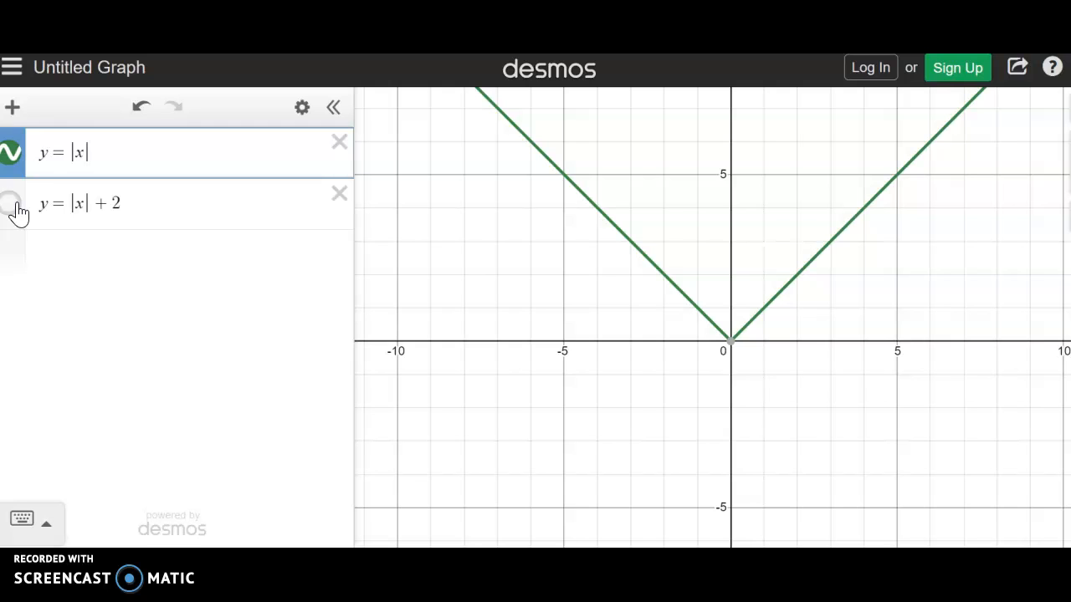
pyautogui.click(11, 203)
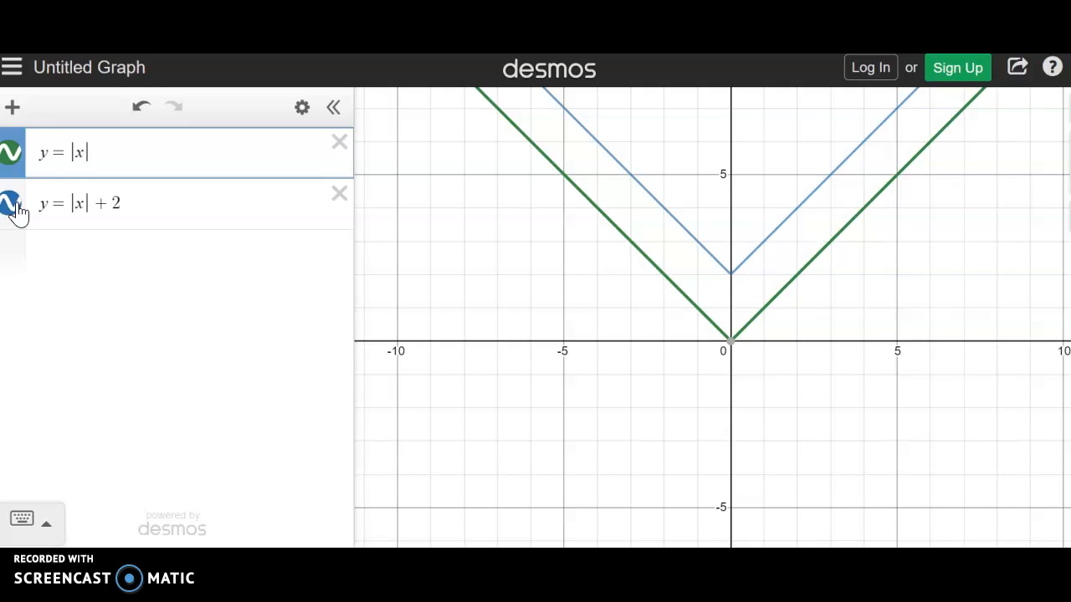
# Add y = |x| − 2 directly below y = |x|, and an empty expression at the end of the list
pyautogui.click(12, 108)
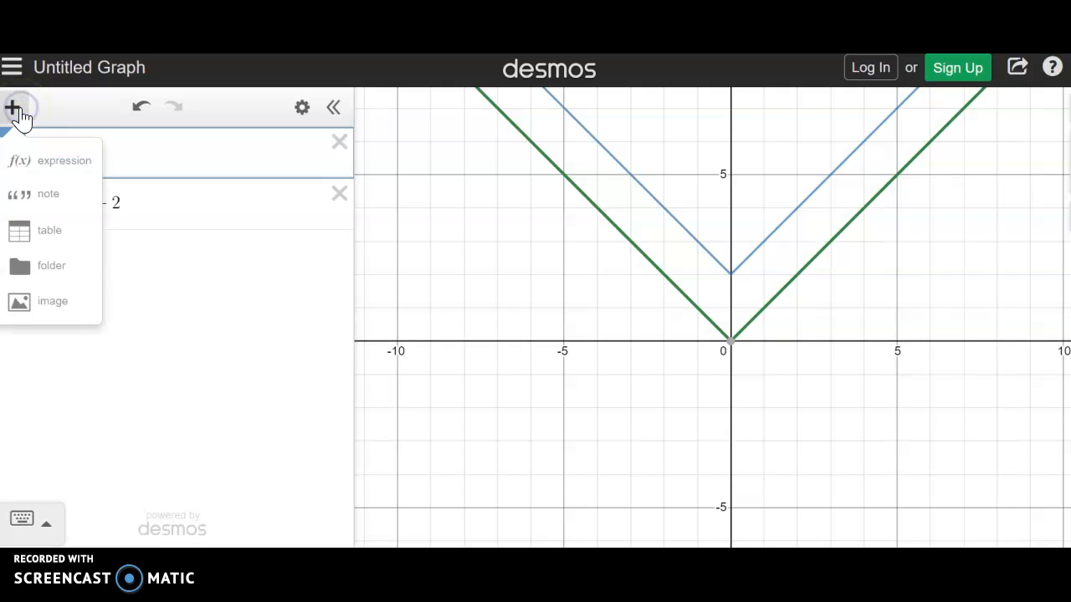
pyautogui.click(57, 156)
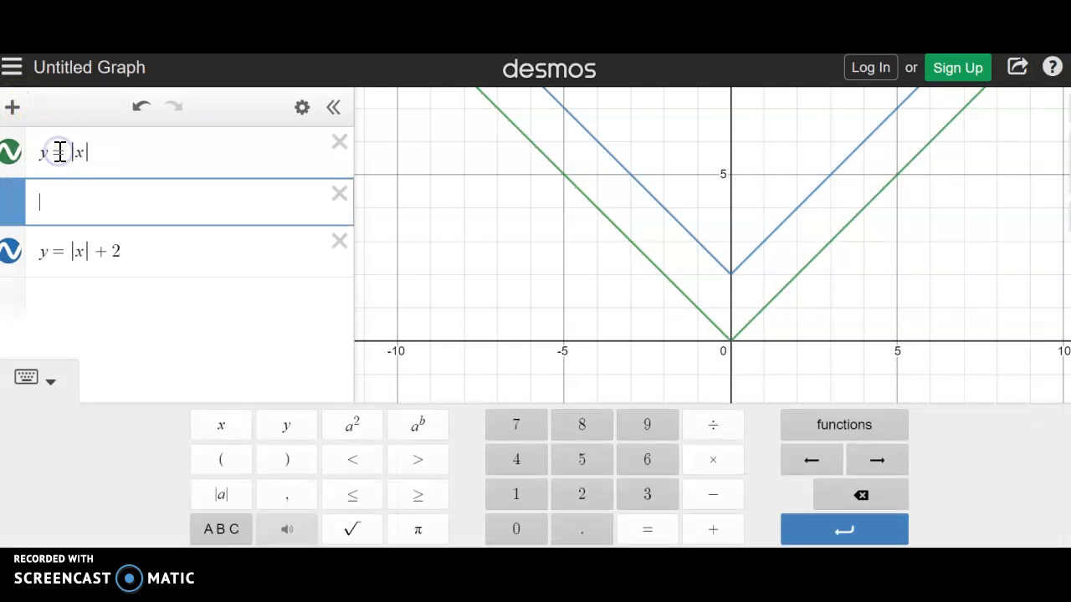
pyautogui.write('y')
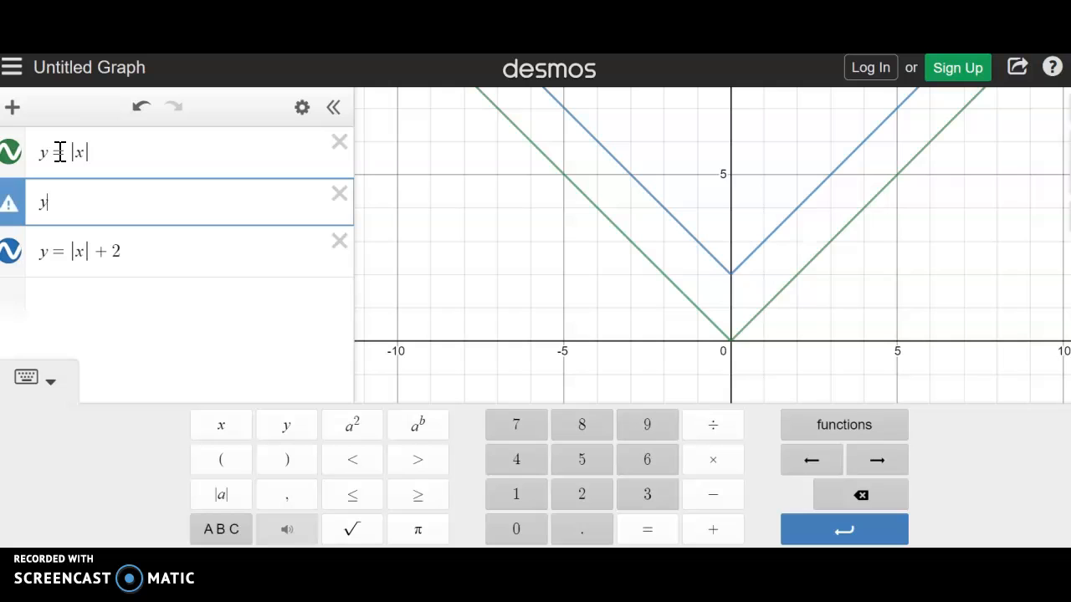
pyautogui.write('=|x')
pyautogui.write('|-')
pyautogui.write('2')
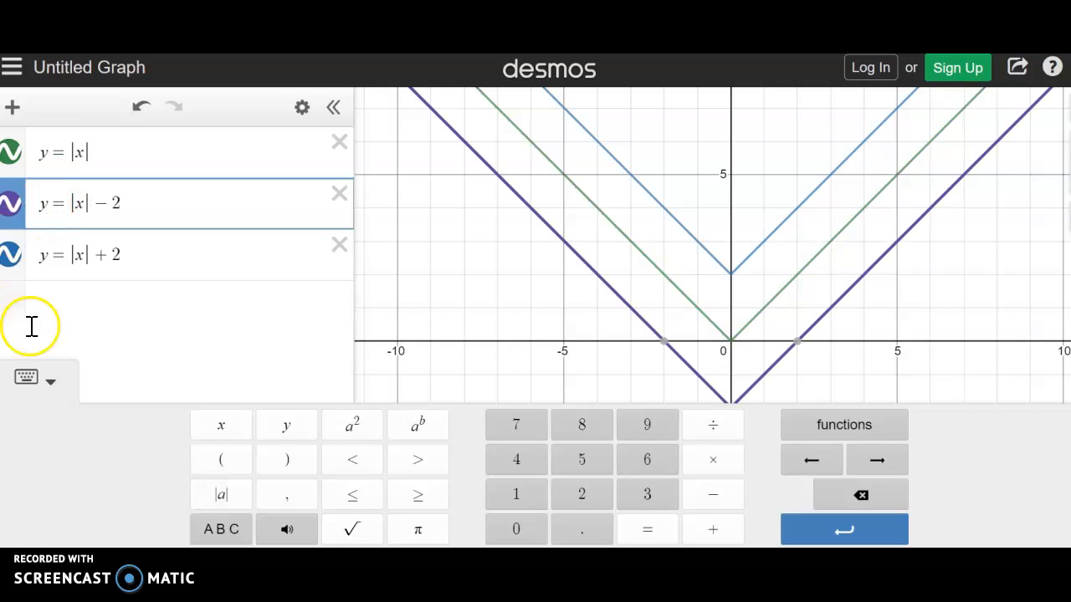
pyautogui.click(105, 302)
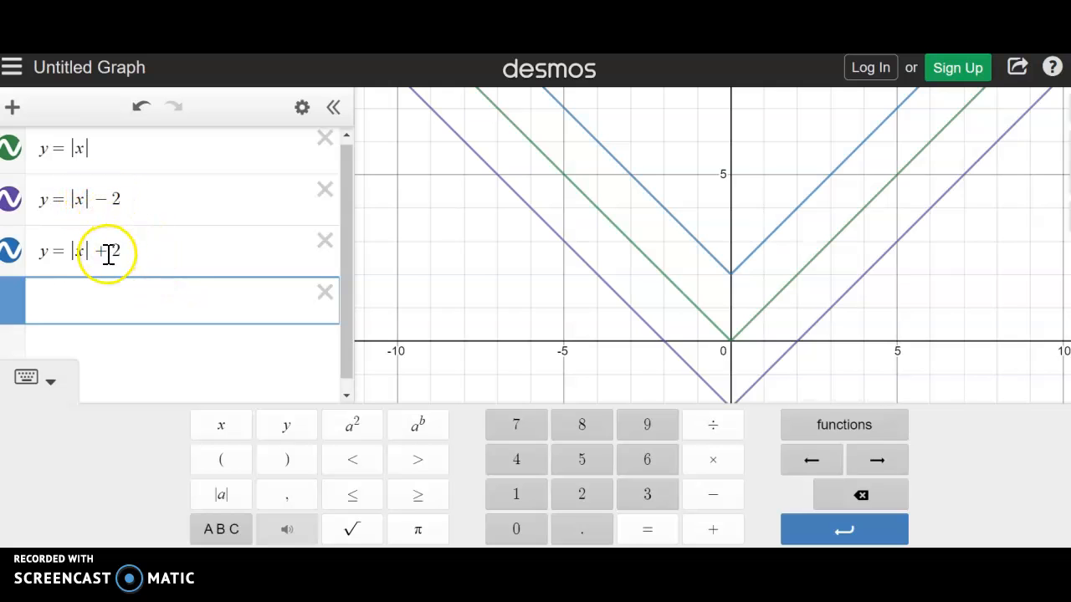
# Change the constant in the downward-shifted function so that it reads y = |x| − 3
pyautogui.click(121, 200)
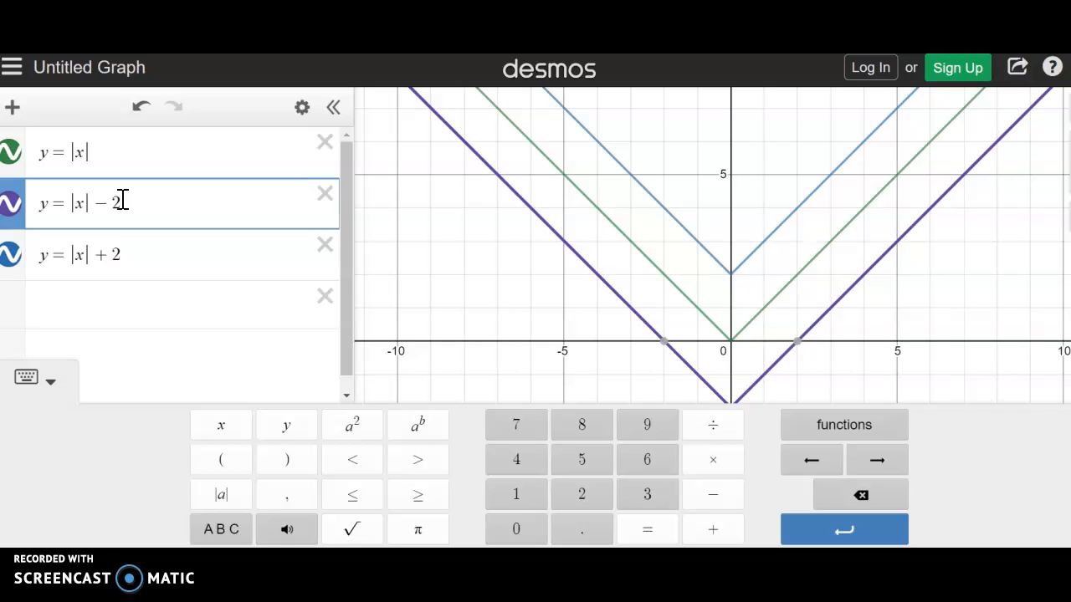
pyautogui.press('BackSpace')
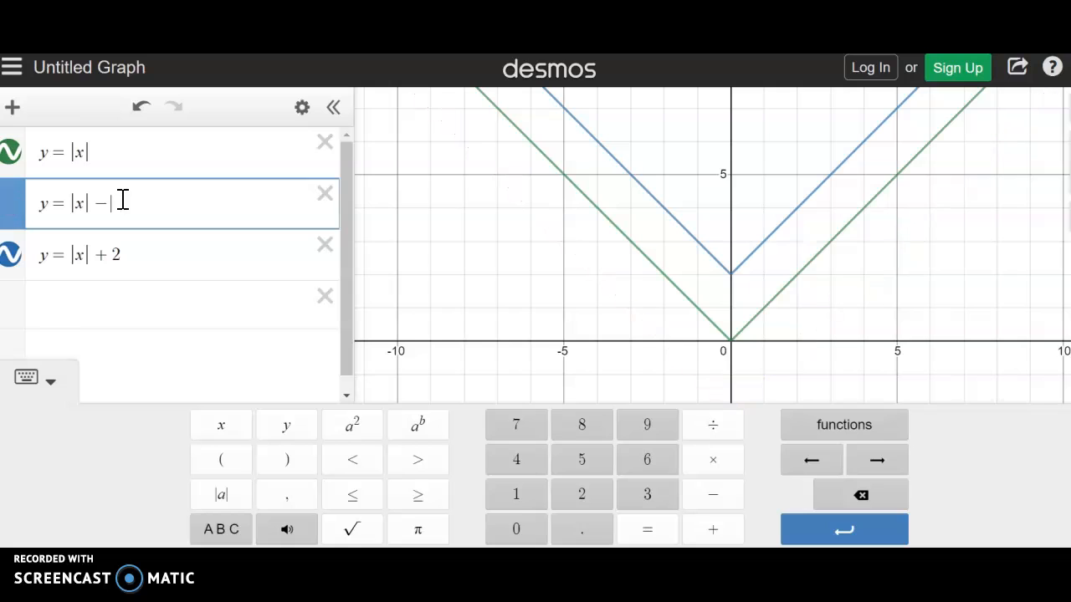
pyautogui.write('3')
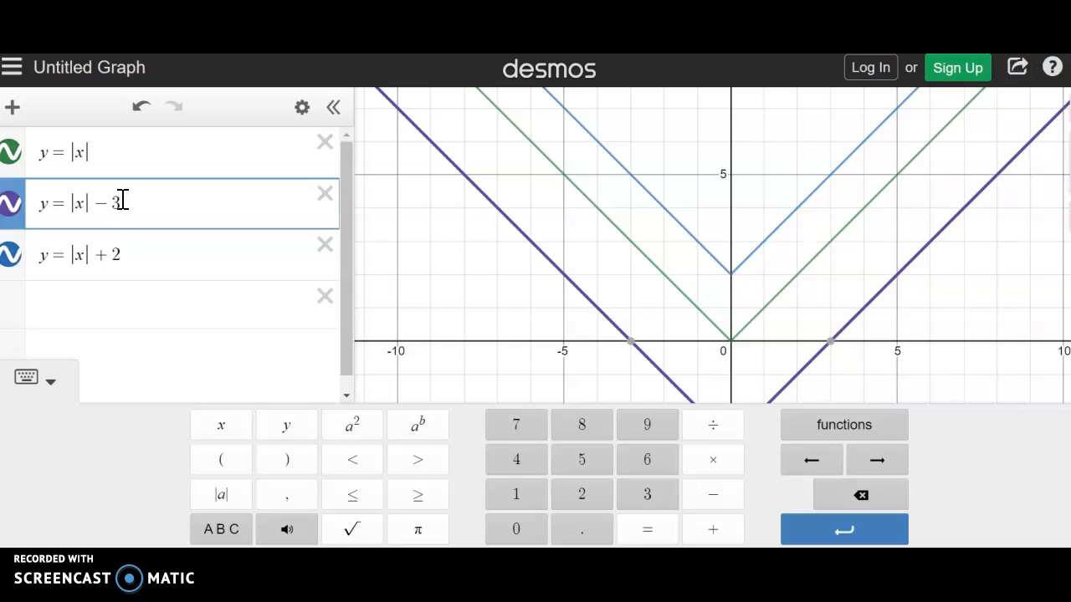
# Change the constant in the upward-shifted function so that it reads y = |x| + 4
pyautogui.click(128, 252)
pyautogui.press('BackSpace')
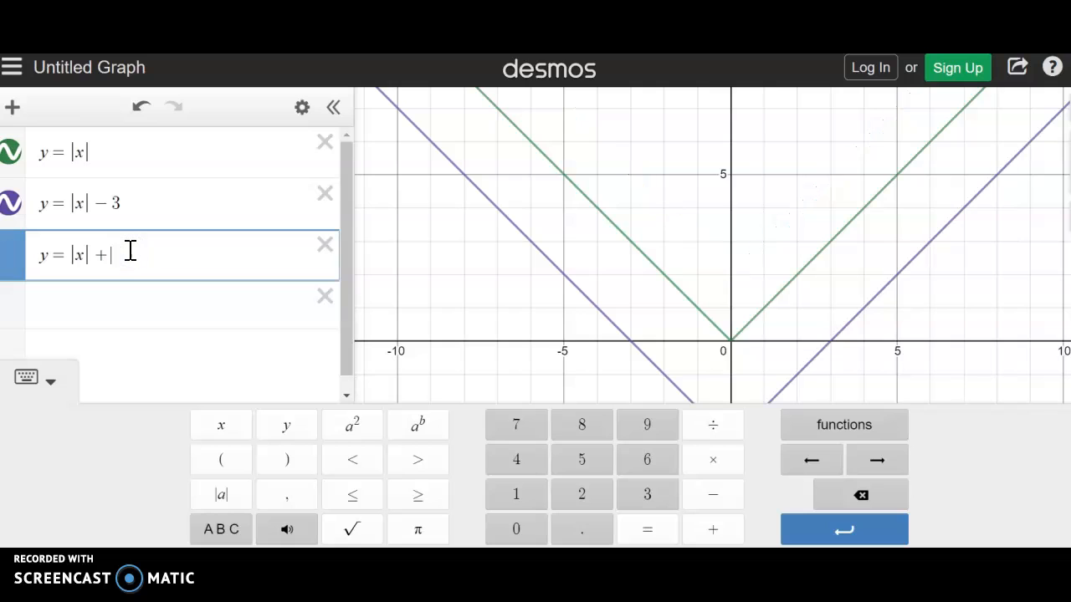
pyautogui.write('4')
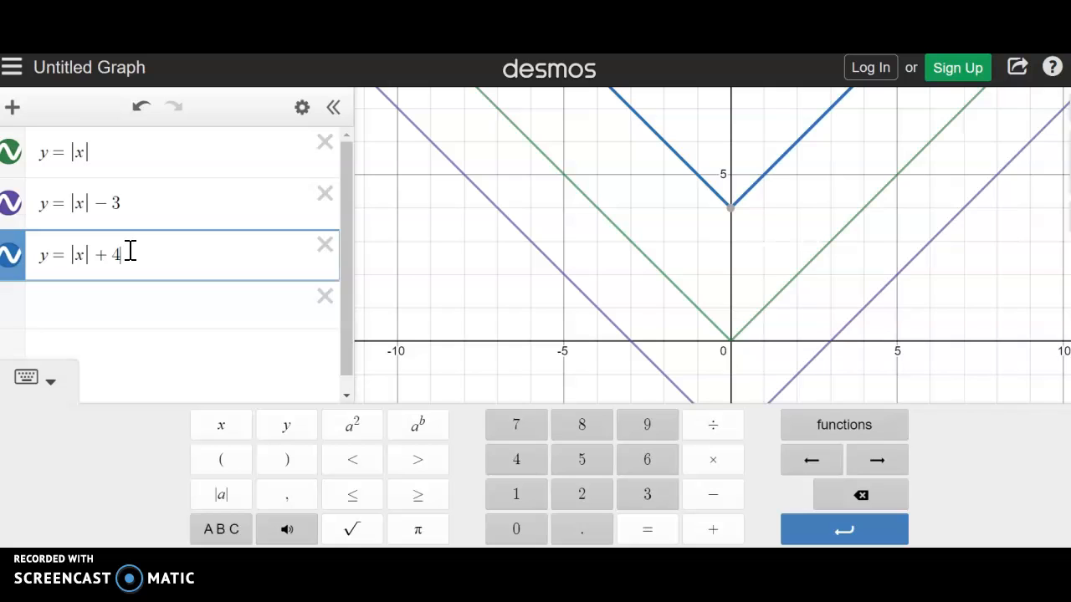
# Delete the functions y = |x| − 3 and y = |x| + 4, keeping only y = |x| and an empty expression below it
pyautogui.click(140, 311)
pyautogui.click(325, 190)
pyautogui.click(339, 196)
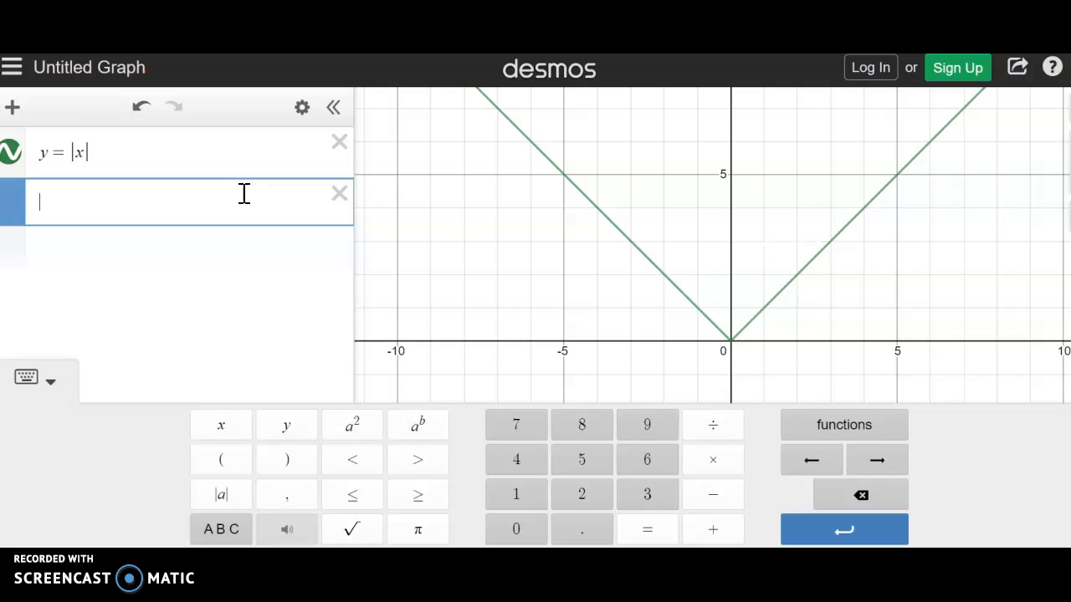
# Graph the horizontally shifted function y = |x − 3| in the expression below y = |x|
pyautogui.write('y=|x|')
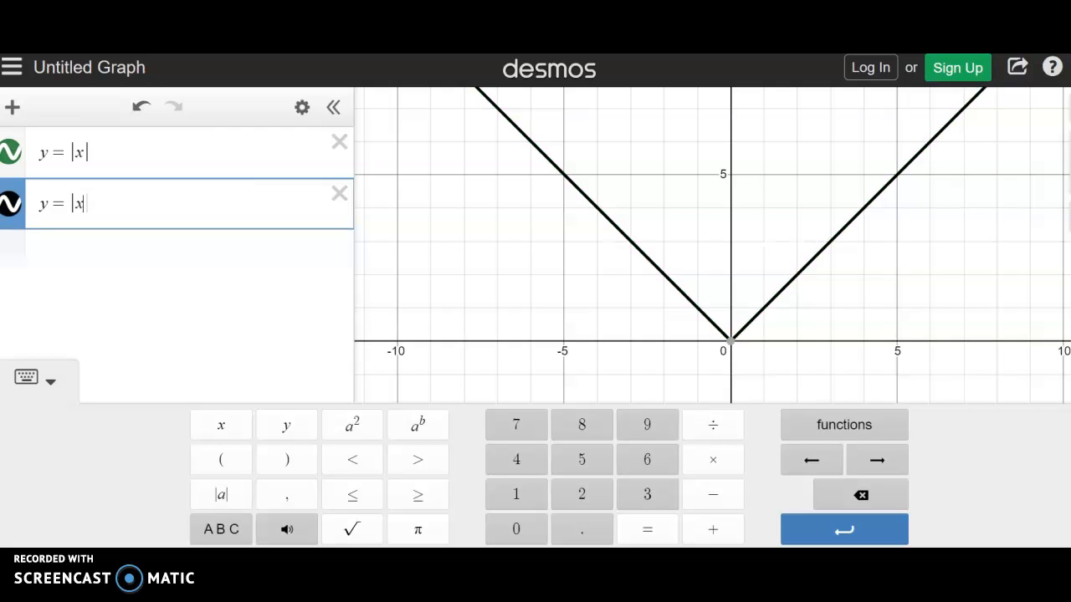
pyautogui.write('-3')
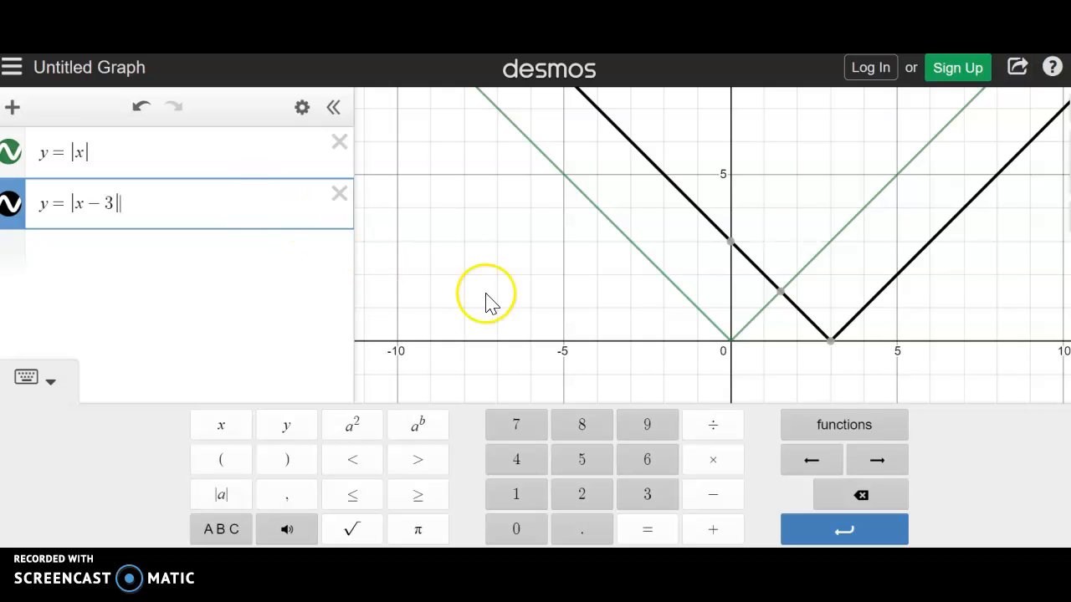
pyautogui.moveTo(831, 344)
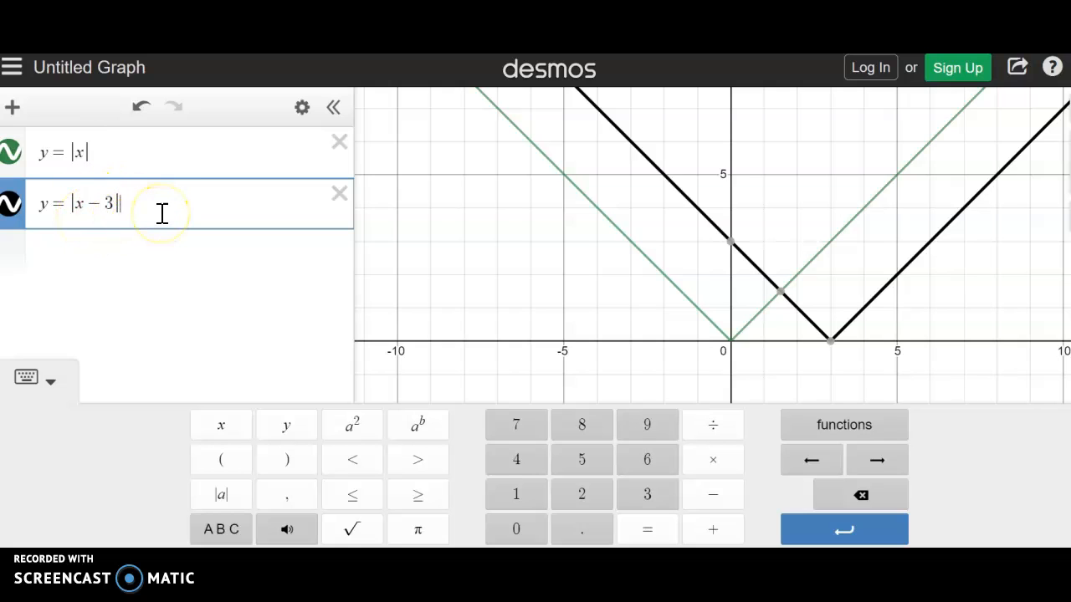
# Add a third expression, y = |x + 4|, below y = |x − 3|
pyautogui.click(130, 255)
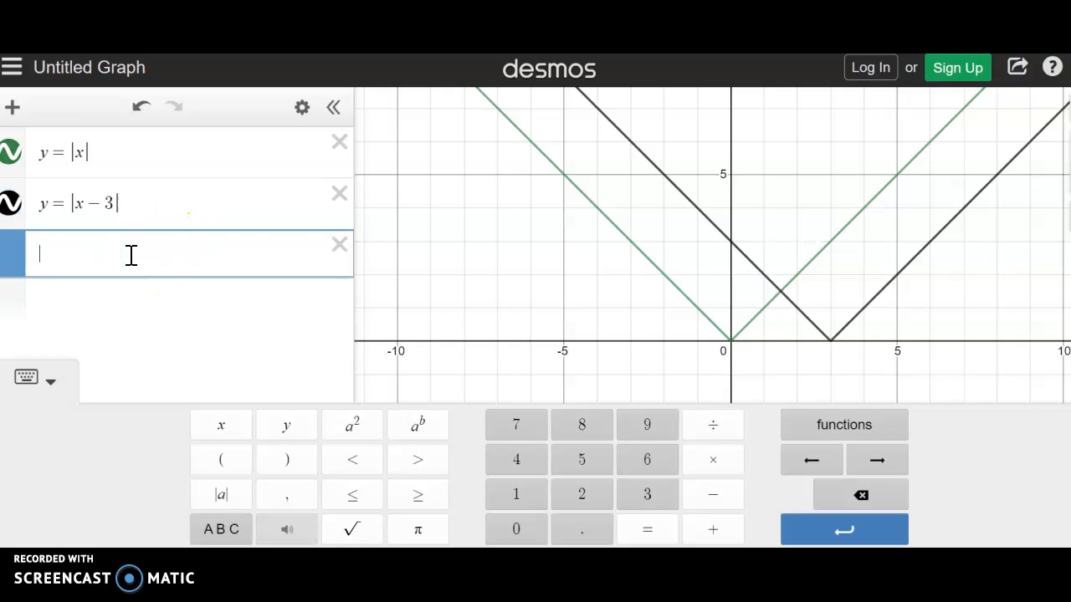
pyautogui.write('y=')
pyautogui.click(221, 495)
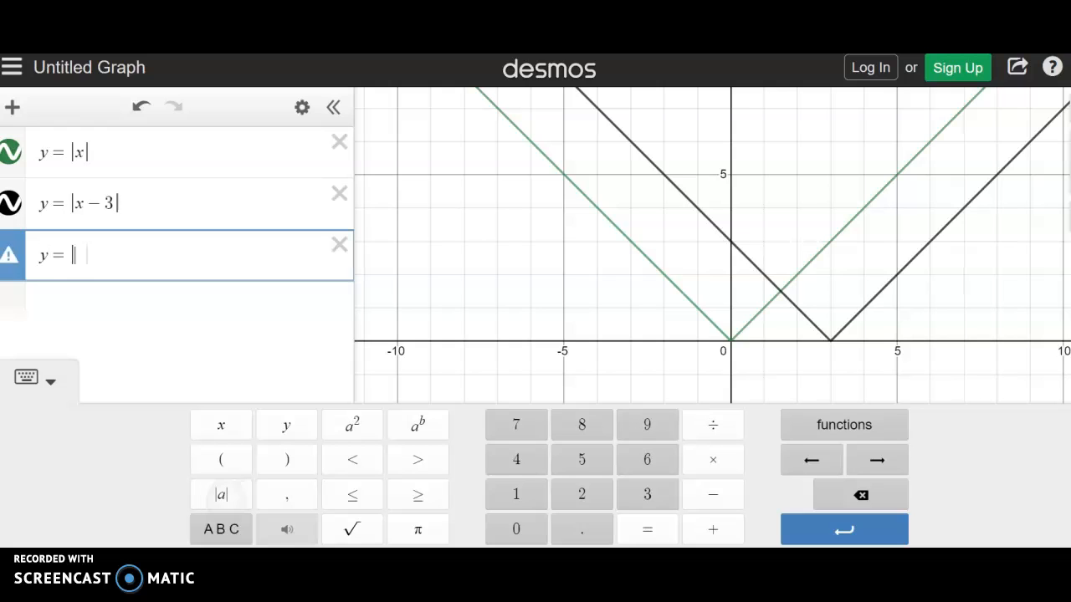
pyautogui.write('x ')
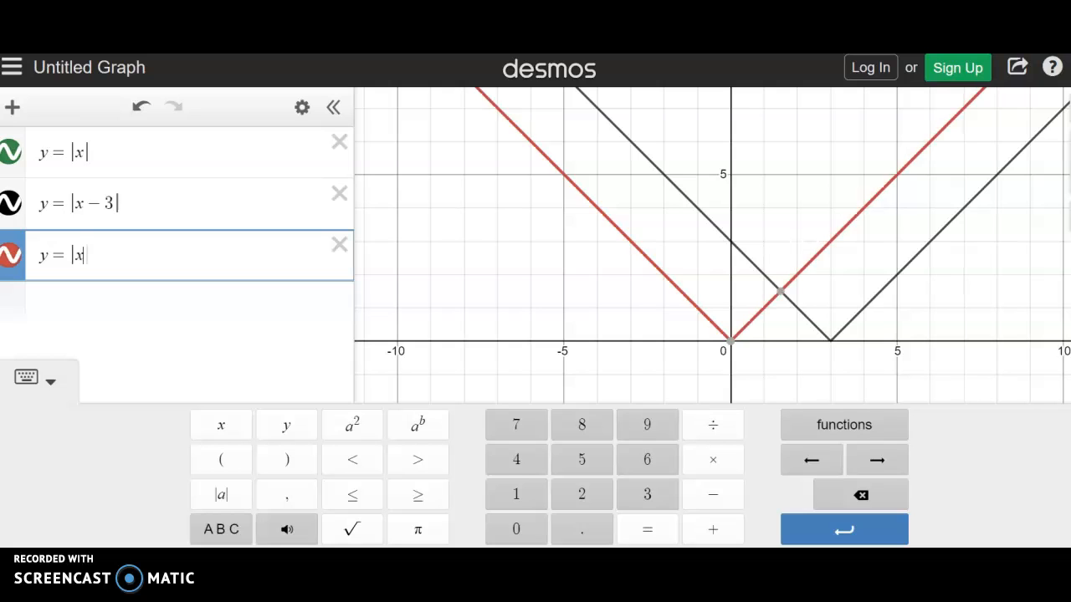
pyautogui.write('+ 4')
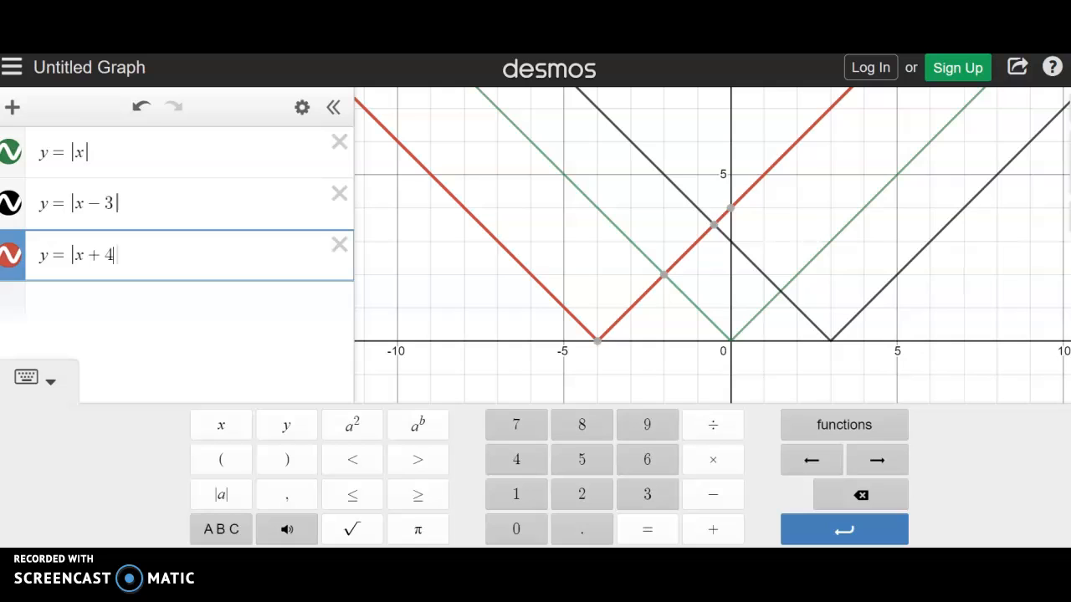
pyautogui.click(221, 494)
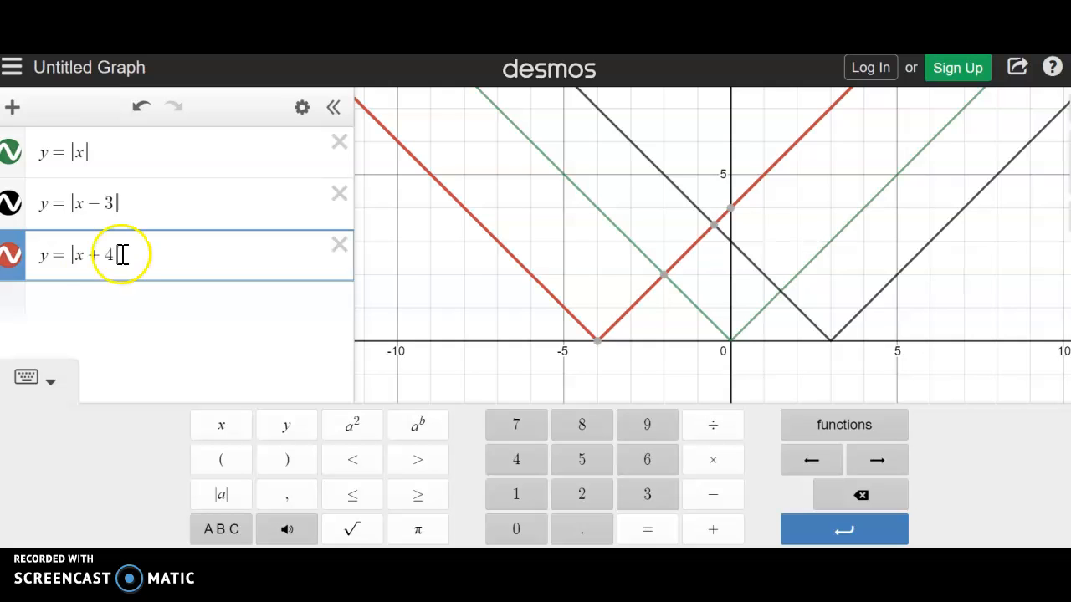
# Delete the functions y = |x + 4| and y = |x − 3|, leaving an empty expression below y = |x|
pyautogui.click(338, 246)
pyautogui.click(347, 194)
pyautogui.click(141, 199)
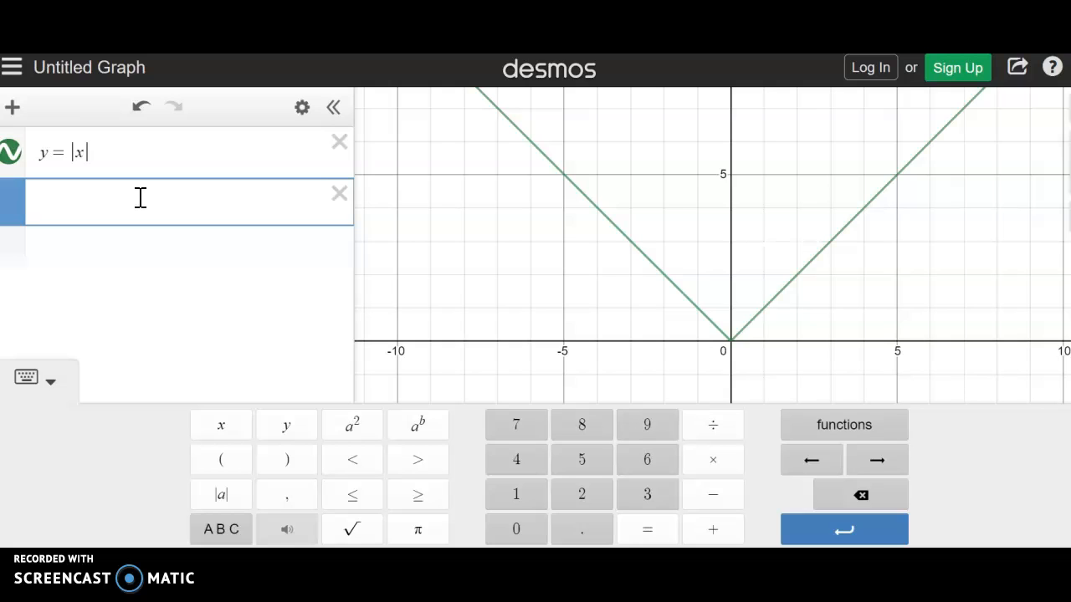
# Graph y = |x − 3| + 4 in the second expression, with an empty expression below it
pyautogui.write('y = |x')
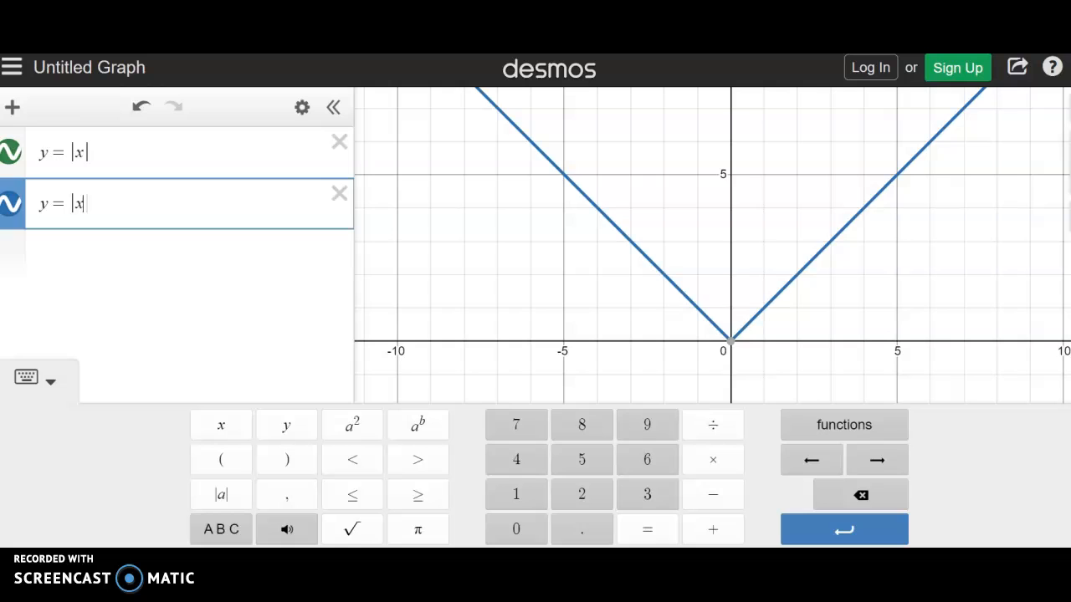
pyautogui.press('Return')
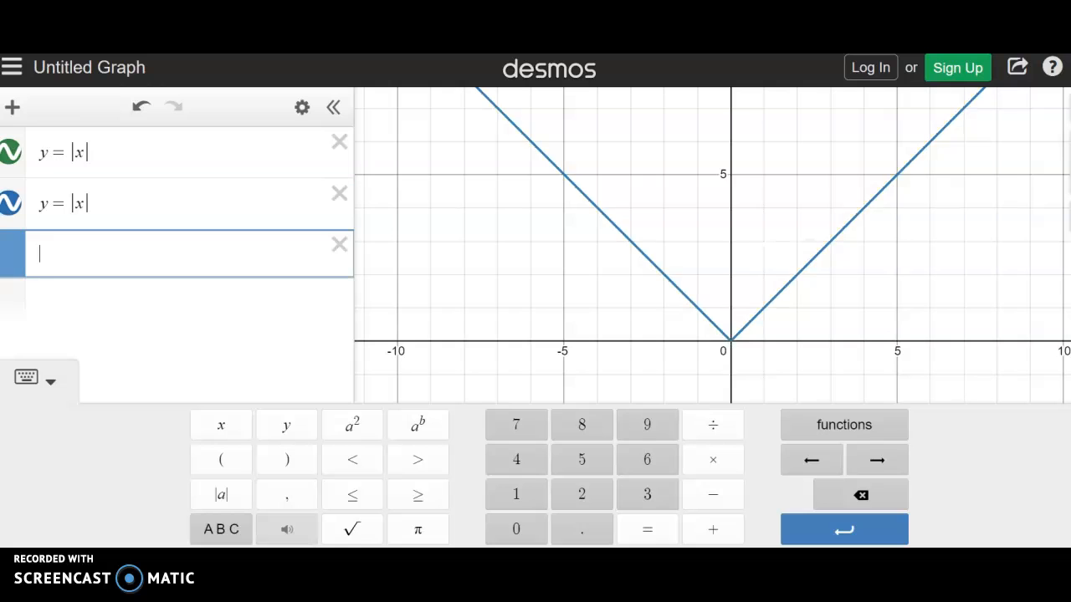
pyautogui.click(142, 198)
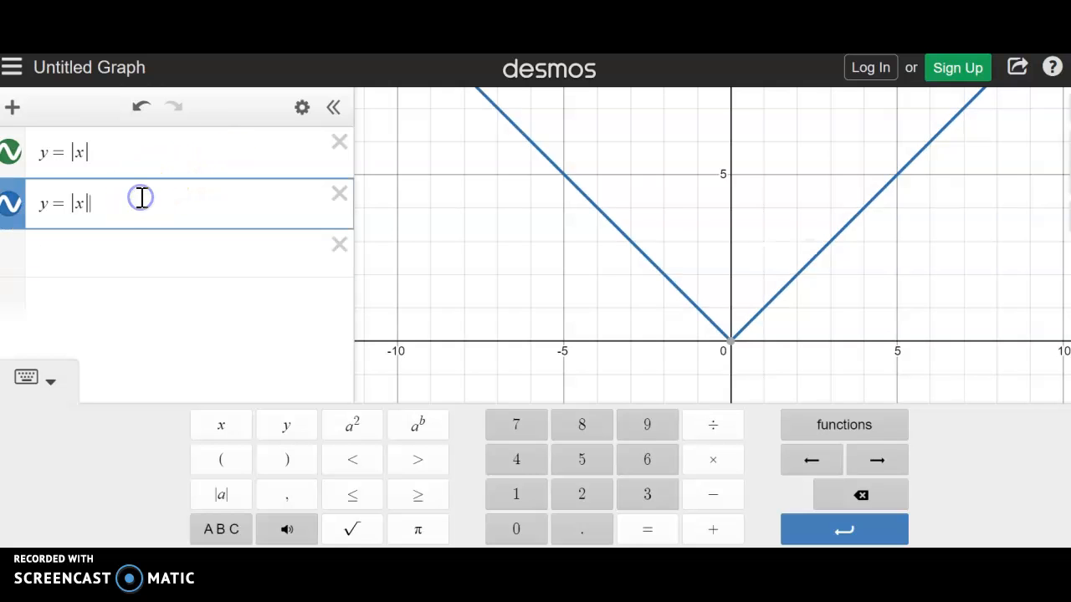
pyautogui.write('+ 4')
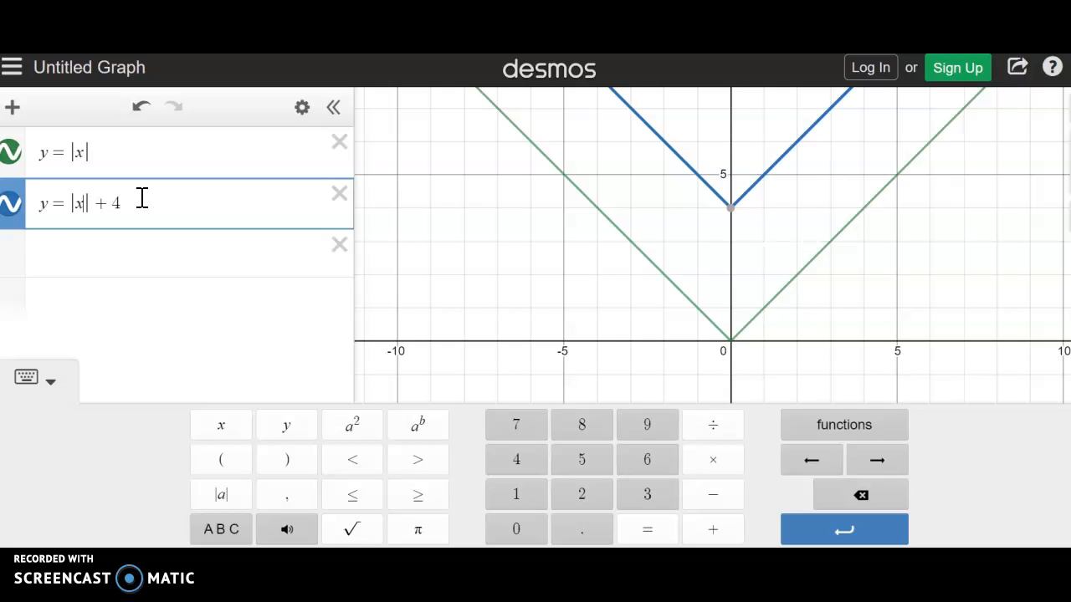
pyautogui.write('-3')
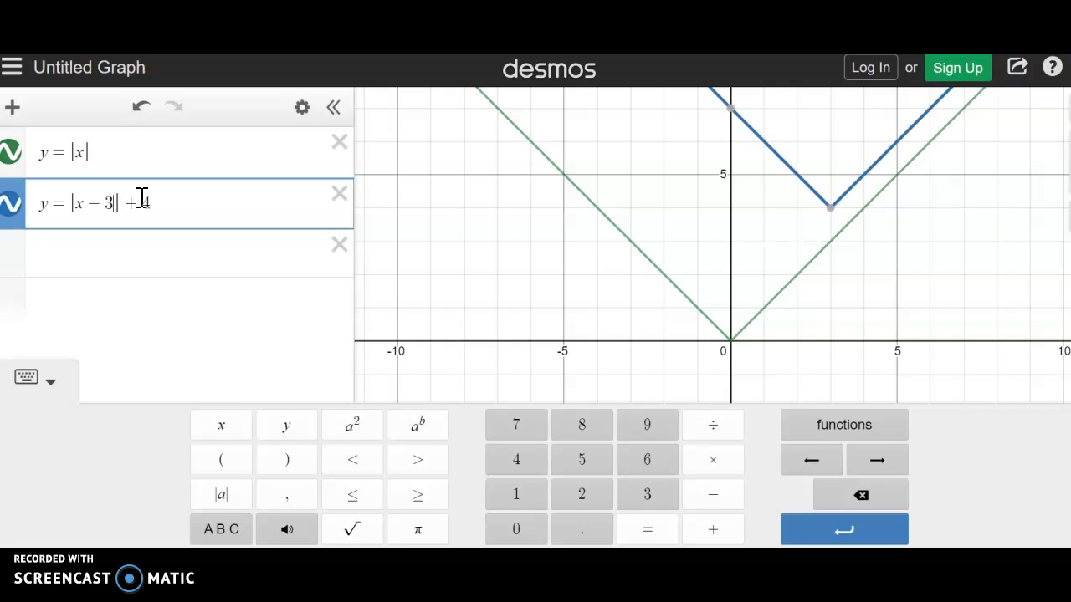
pyautogui.moveTo(724, 340)
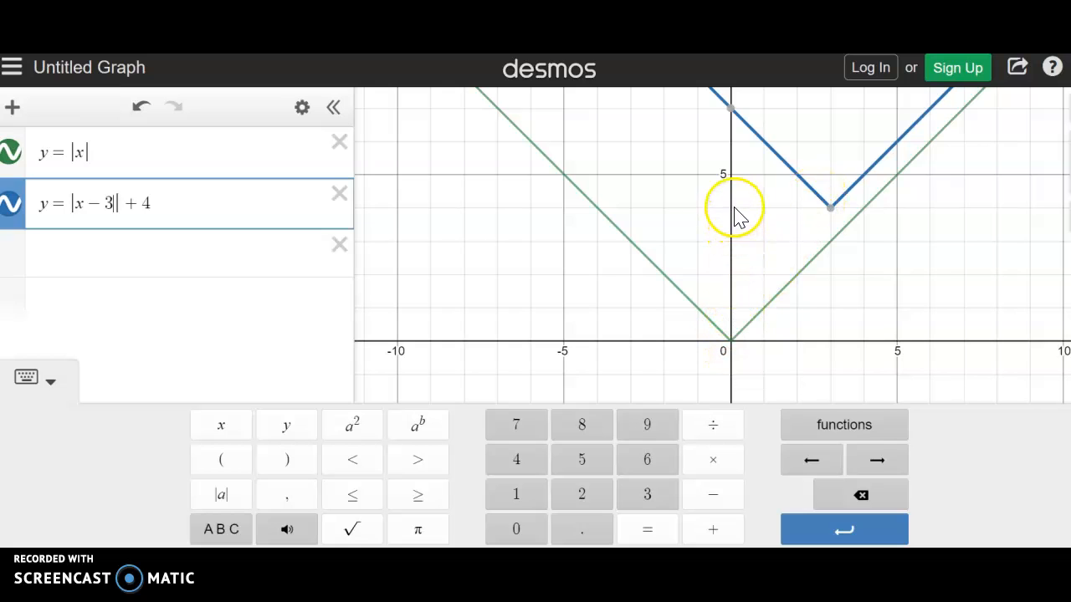
# Enter another y = |x| as the third expression and delete y = |x − 3| + 4 above it
pyautogui.click(165, 256)
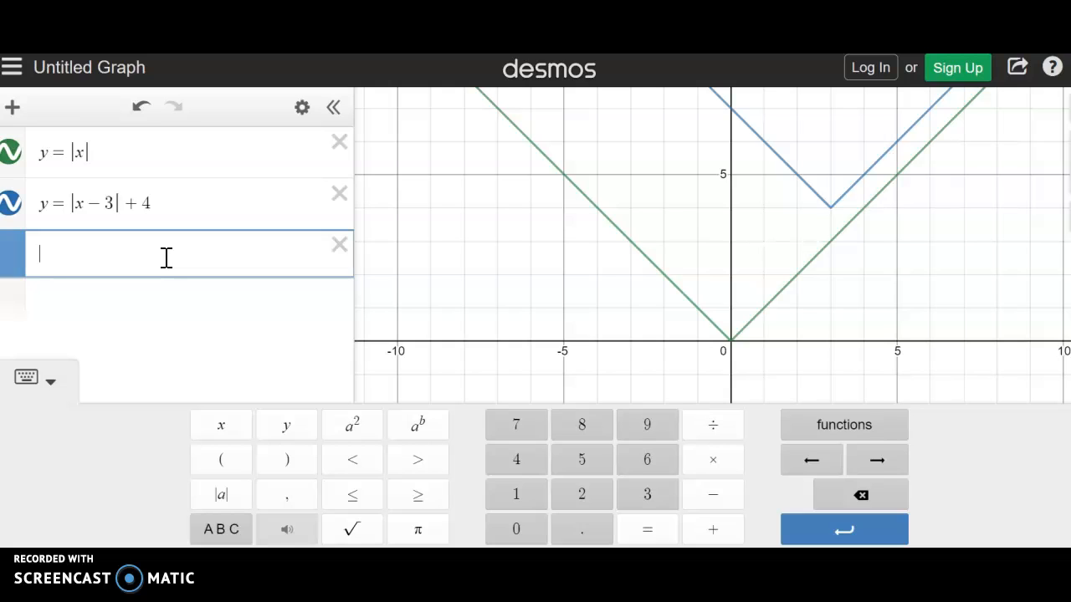
pyautogui.write('y = |x|')
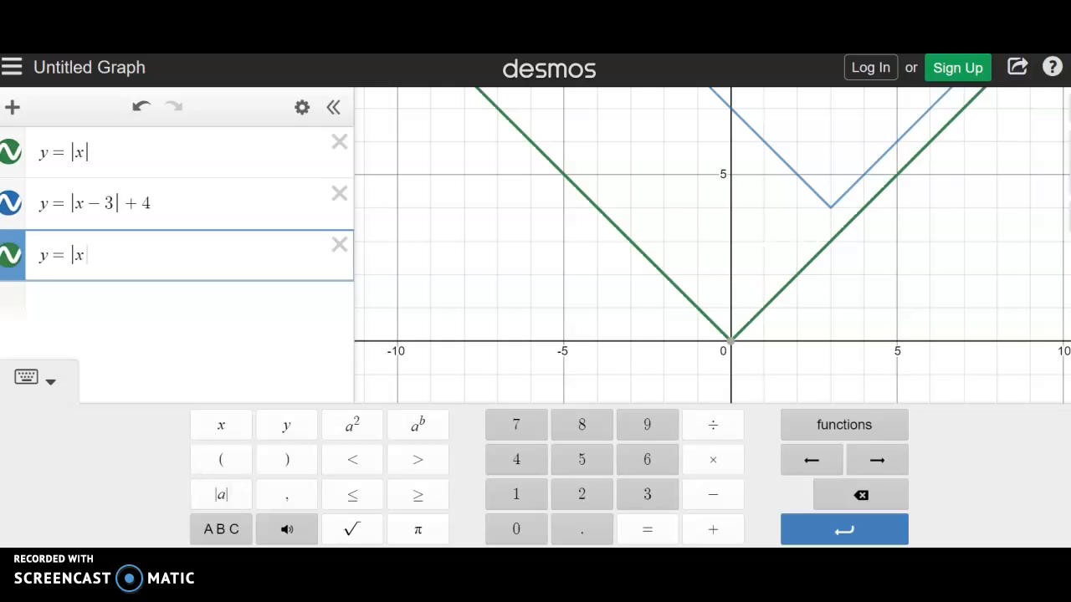
pyautogui.click(221, 495)
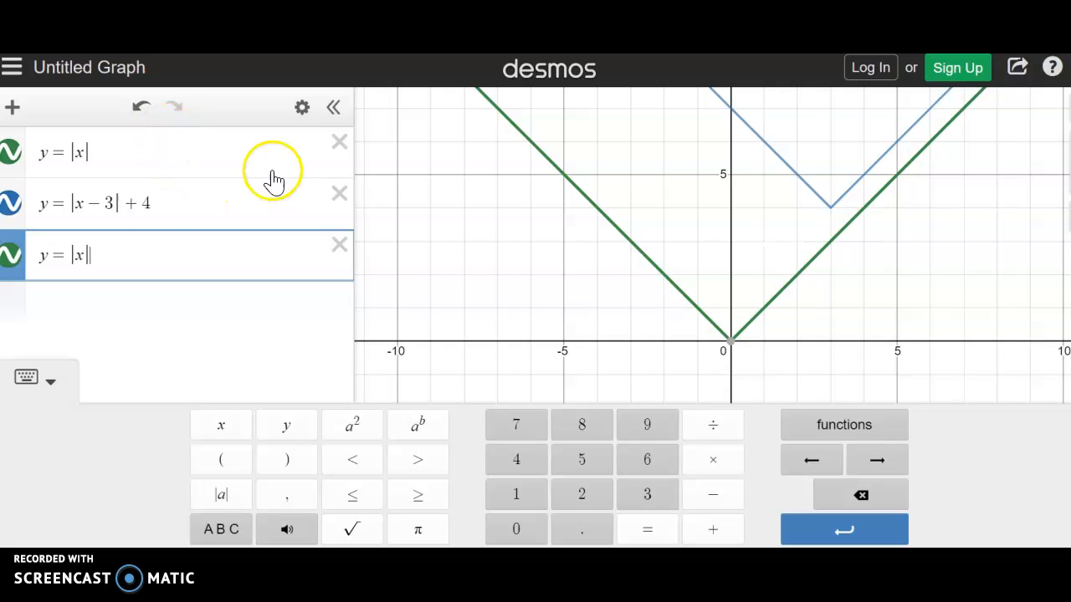
pyautogui.click(339, 195)
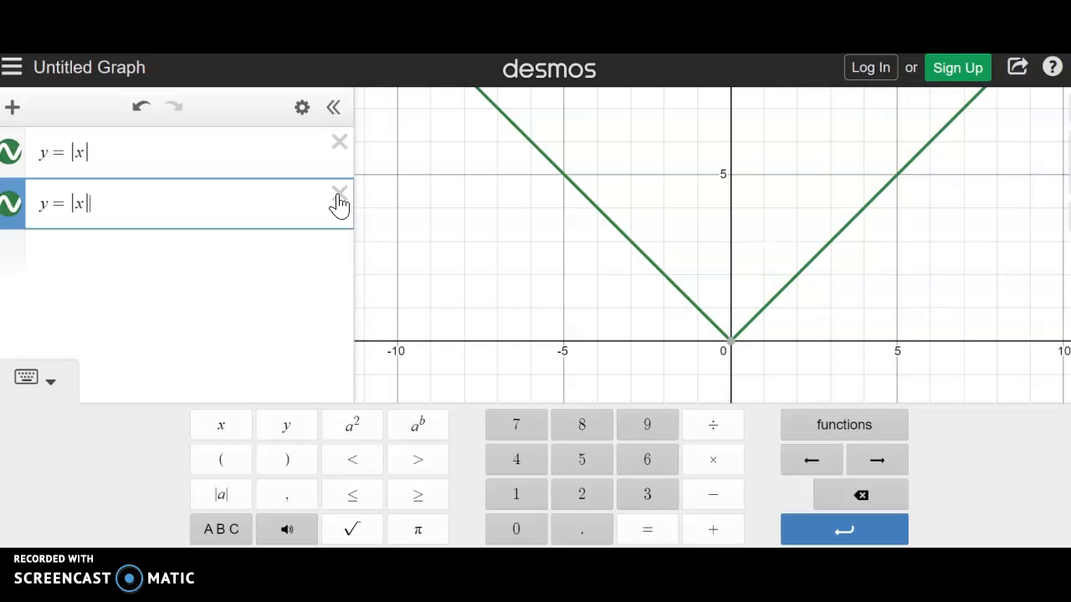
# Extend the second function to y = |x − 6| − 2 and hide the on-screen keypad
pyautogui.write('-2')
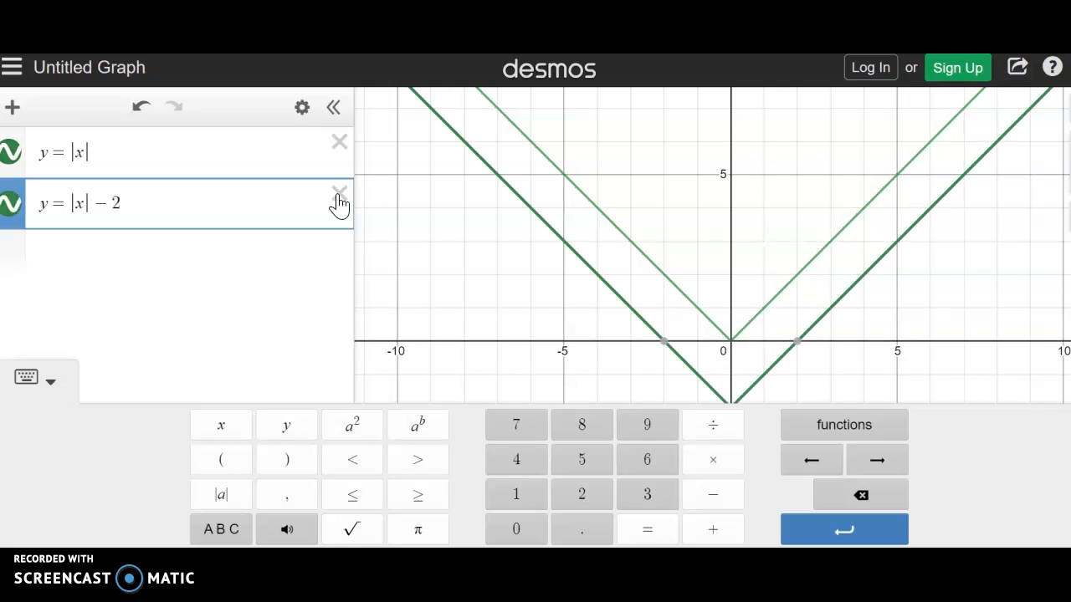
pyautogui.press('Left')
pyautogui.write('-6')
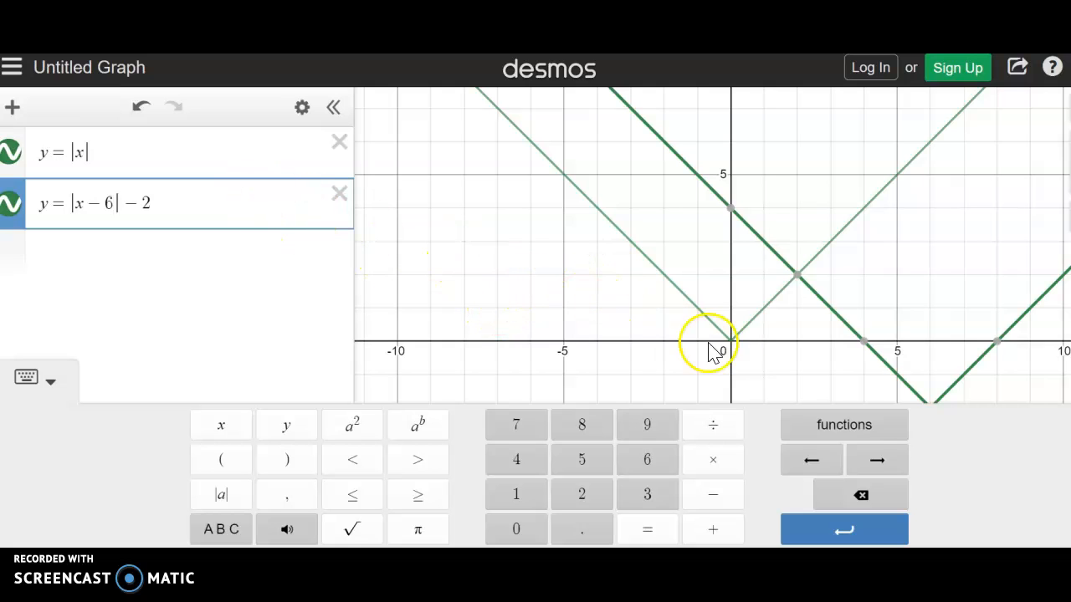
pyautogui.scroll(-1, 807, 334)
pyautogui.scroll(-2, 816, 335)
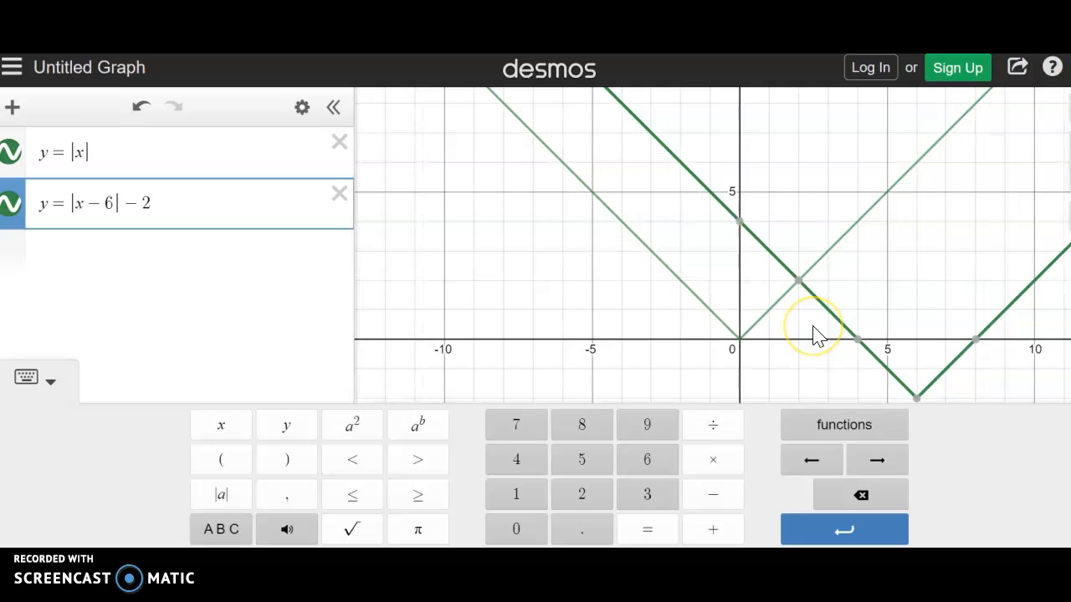
pyautogui.click(33, 377)
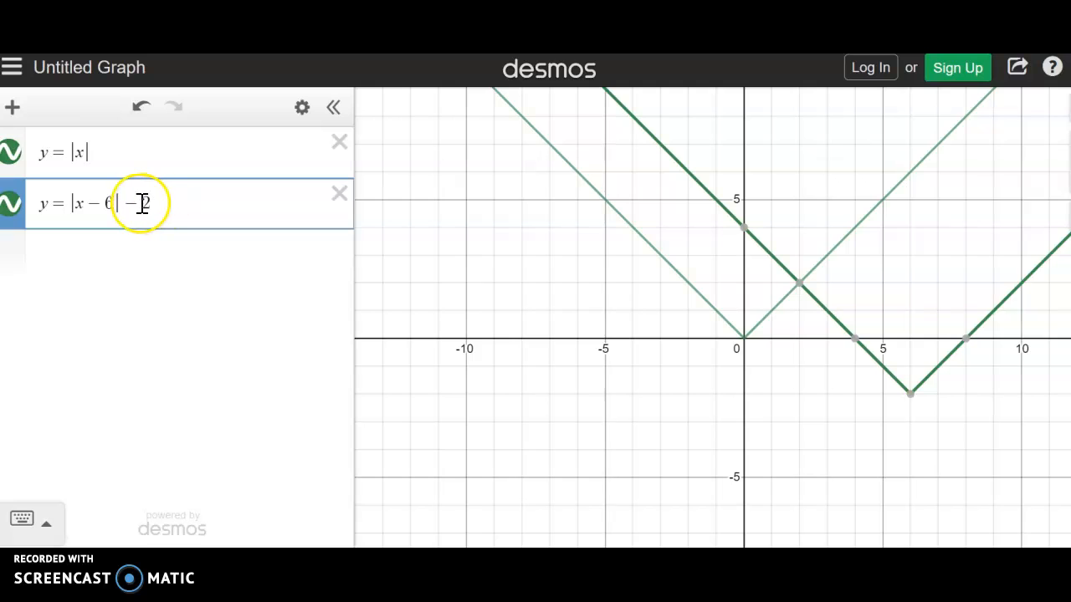
# Enter a new y = |x| below y = |x − 6| − 2, and delete the shifted function above it
pyautogui.click(128, 263)
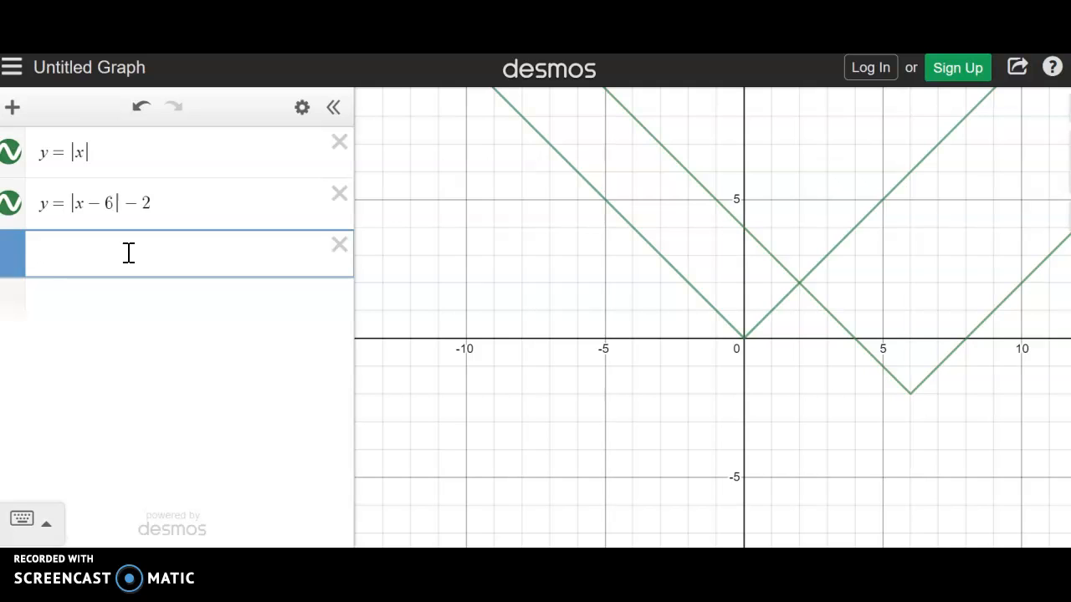
pyautogui.write('y =')
pyautogui.click(23, 519)
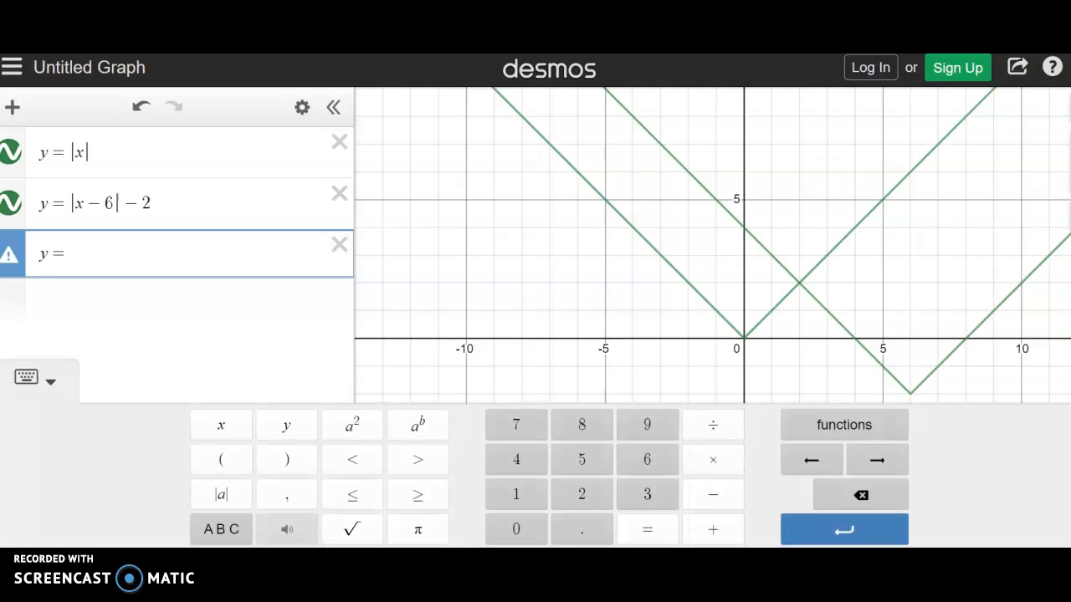
pyautogui.click(221, 495)
pyautogui.write('x|')
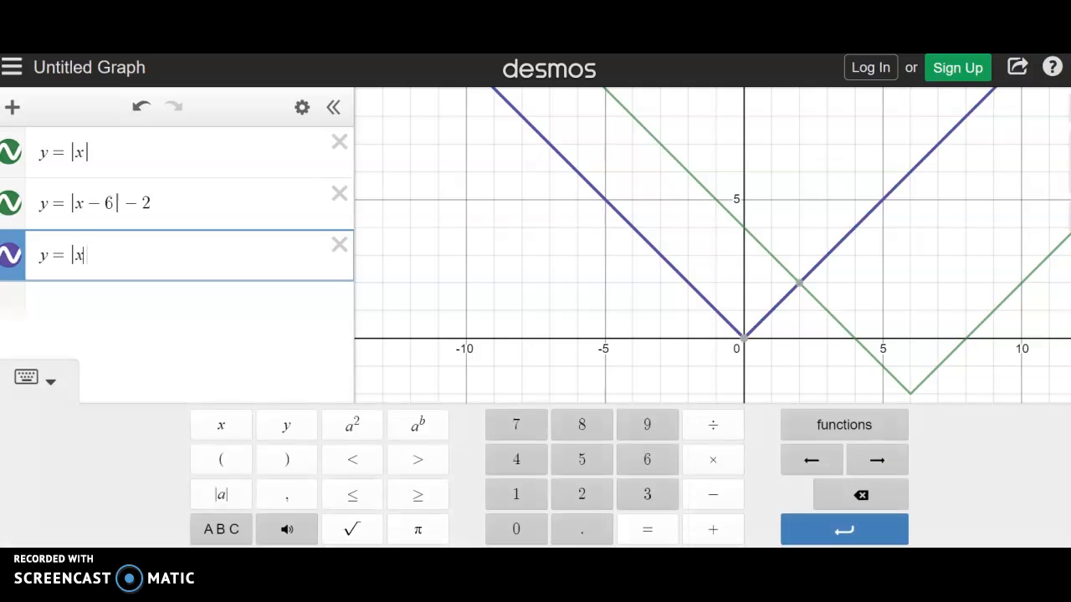
pyautogui.click(332, 195)
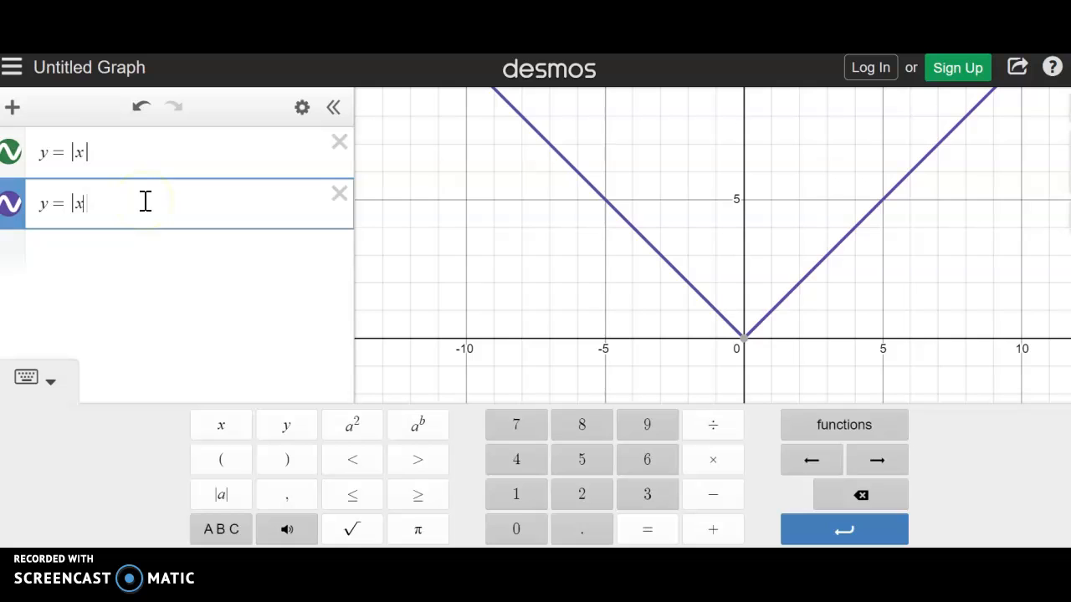
# Extend the second function to y = |x + 3| + 4 and hide the on-screen keypad
pyautogui.write('|+4')
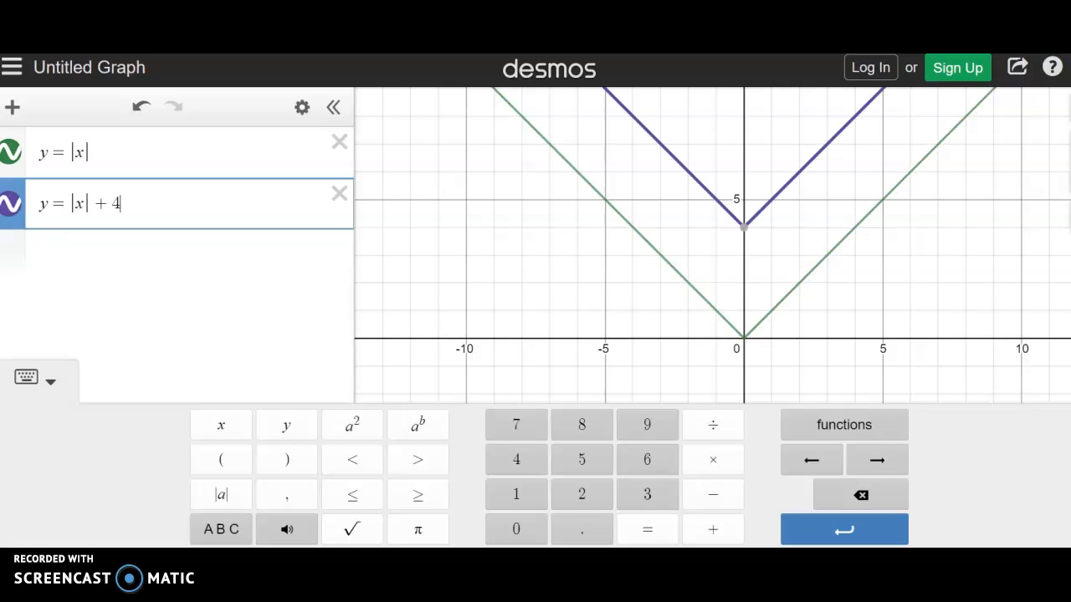
pyautogui.press('Left')
pyautogui.press('Left')
pyautogui.press('Left')
pyautogui.write('+3')
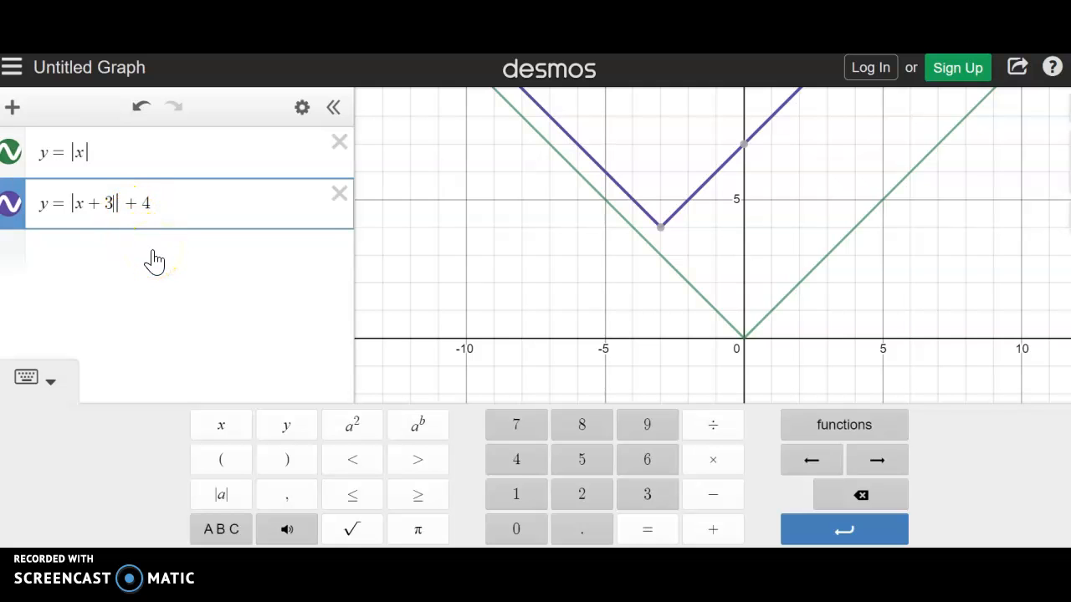
pyautogui.click(53, 386)
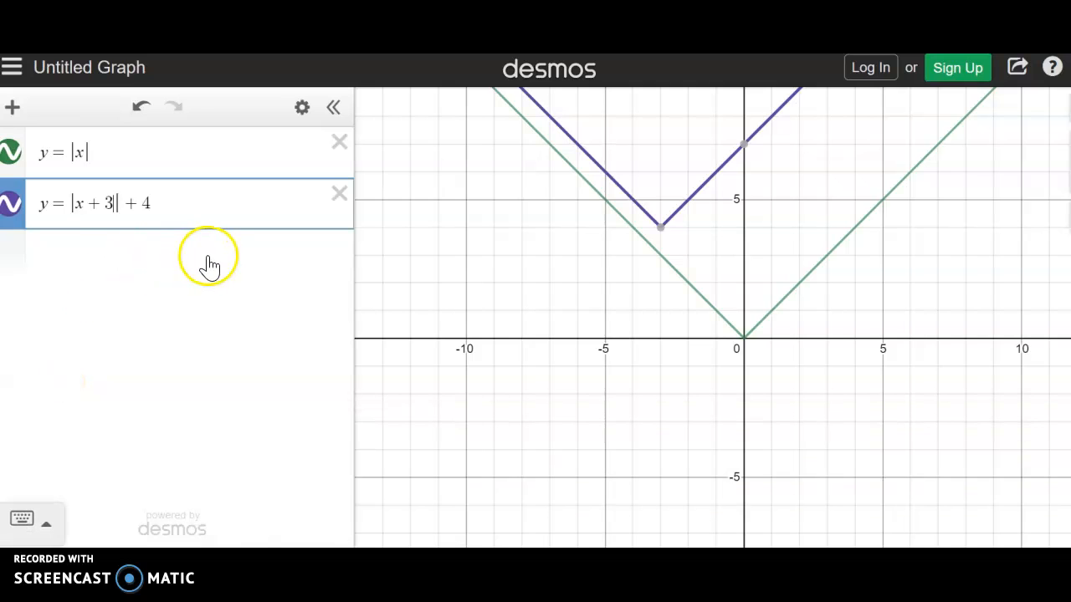
# Delete the function y = |x + 3| + 4, leaving an empty expression below y = |x|
pyautogui.click(209, 255)
pyautogui.click(245, 247)
pyautogui.click(338, 194)
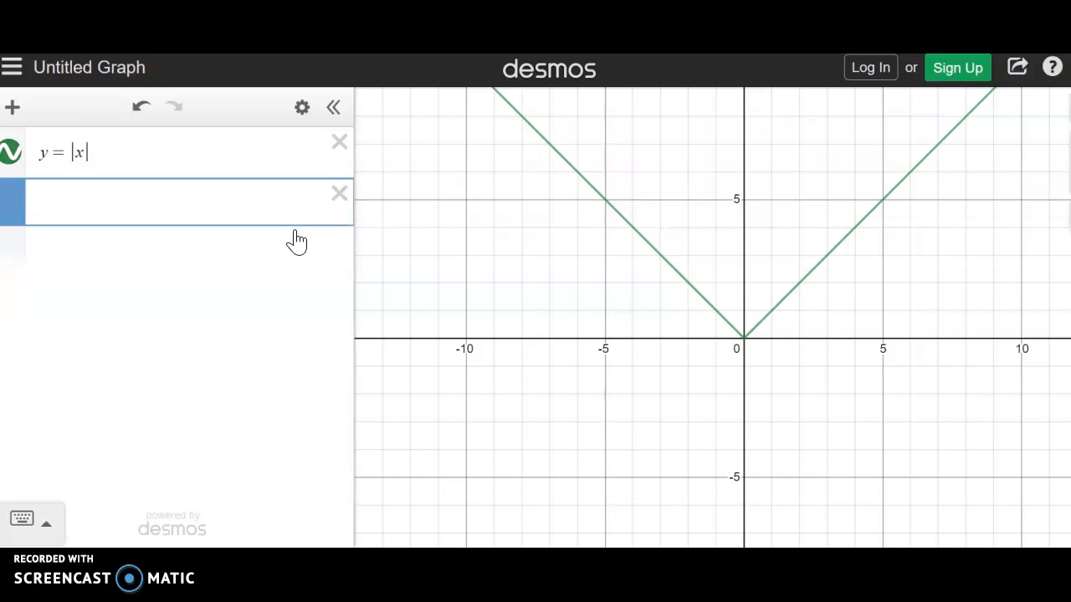
# Graph the reflected function y = −|x| in the expression below y = |x|
pyautogui.write('y')
pyautogui.write('=-')
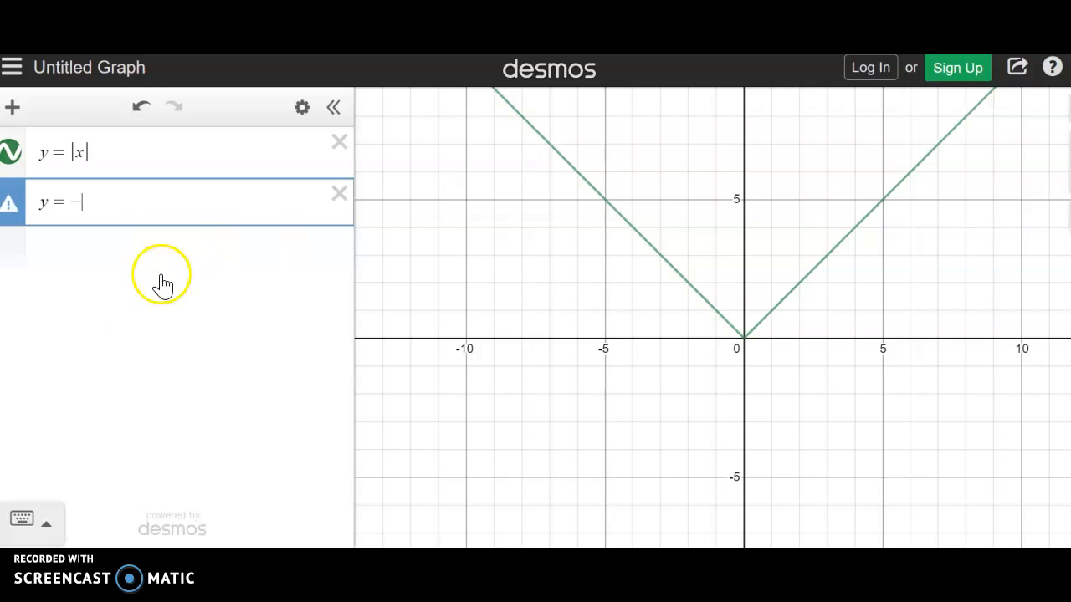
pyautogui.click(41, 519)
pyautogui.click(228, 495)
pyautogui.write('x|')
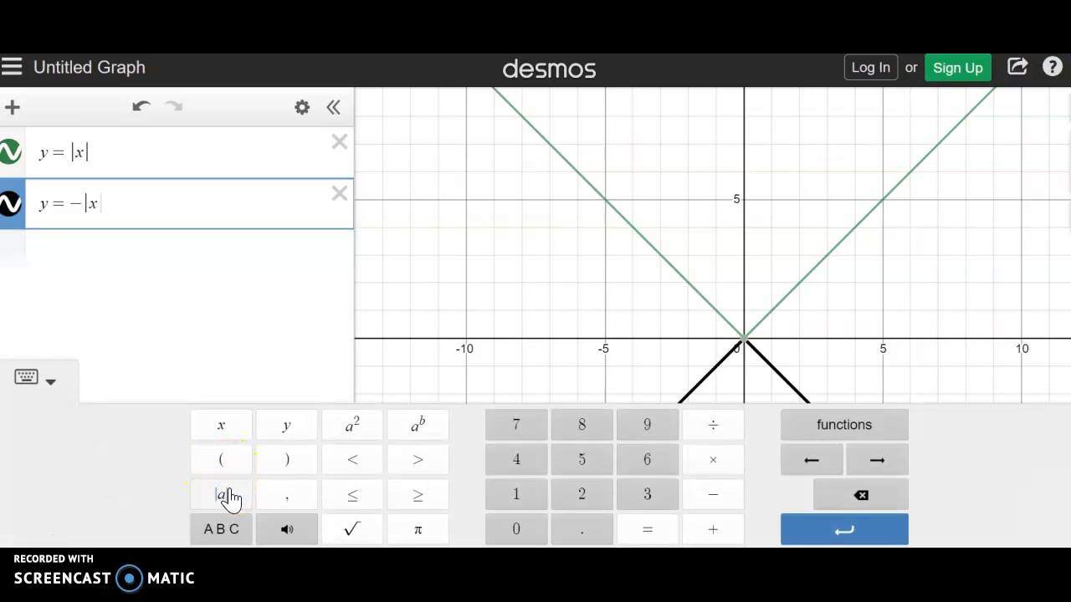
pyautogui.click(227, 495)
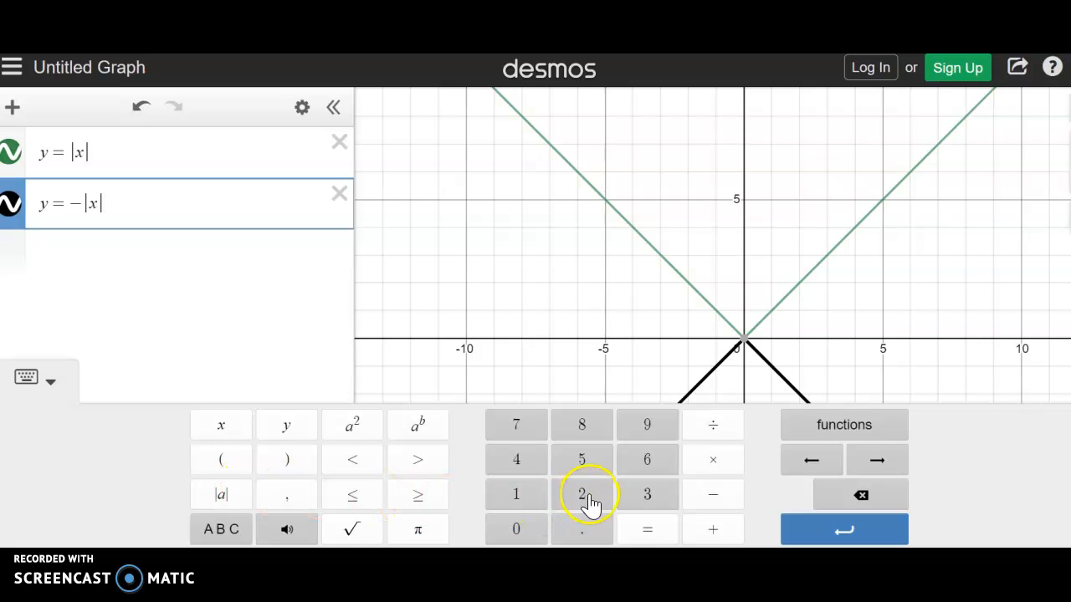
# Add vertical and horizontal shifts to the reflected function so that it reads y = −|x + 2| + 3
pyautogui.click(706, 529)
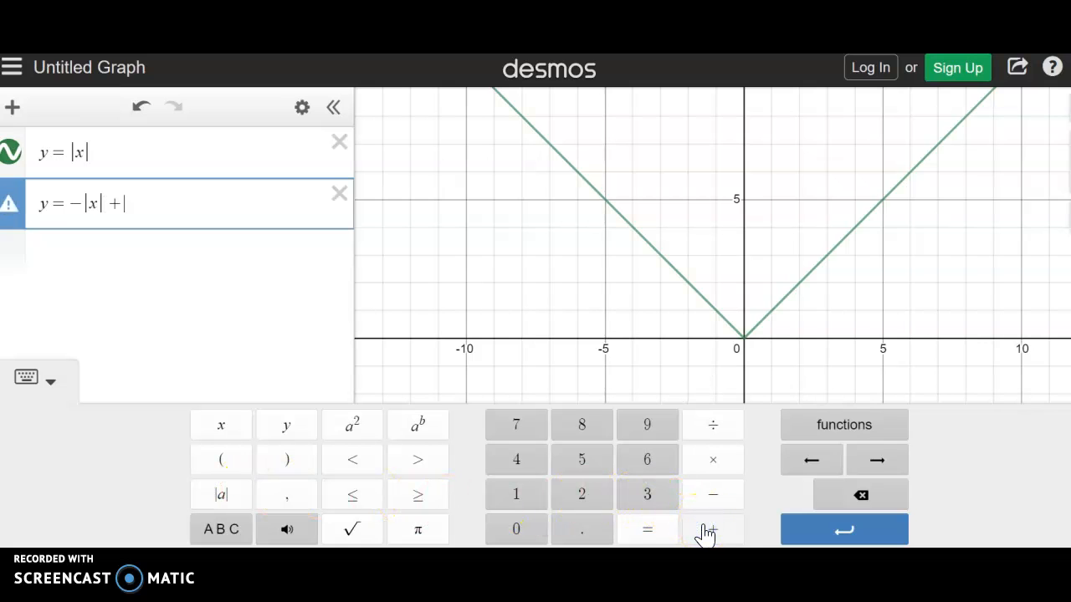
pyautogui.write('3')
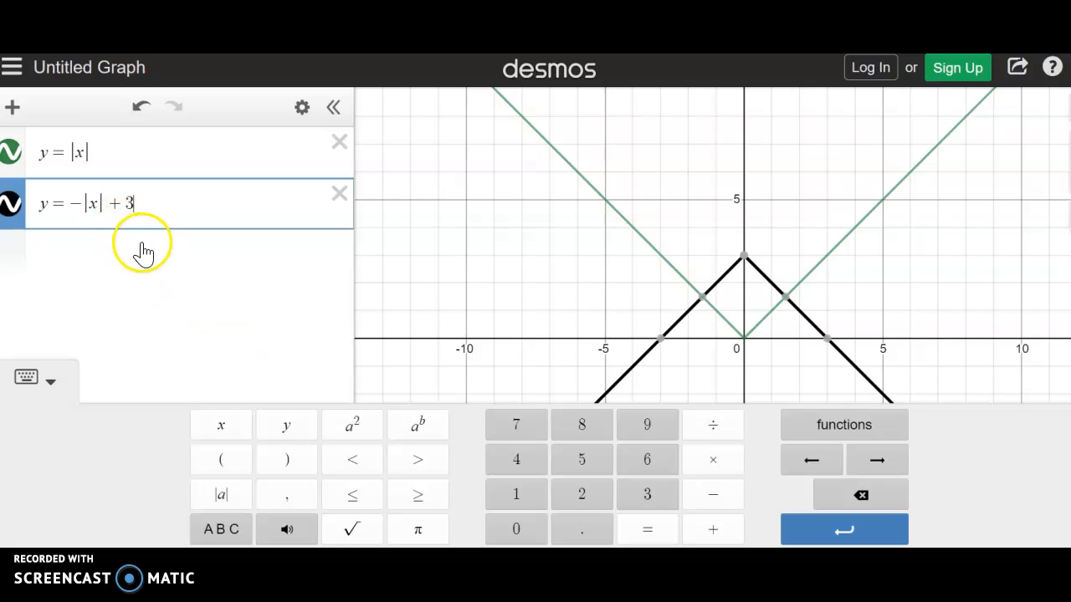
pyautogui.click(98, 202)
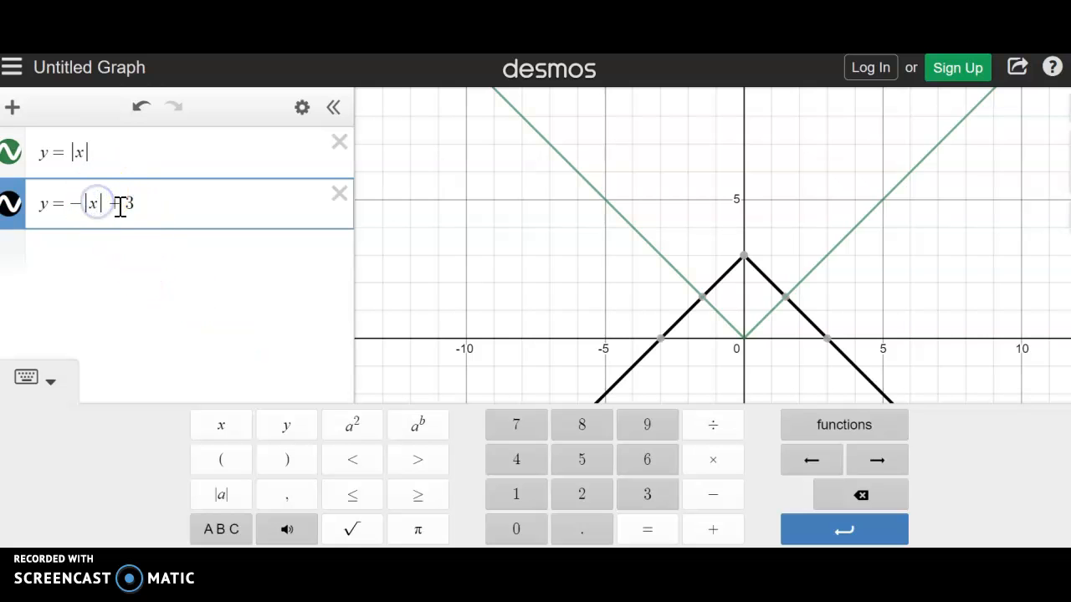
pyautogui.write('+ ')
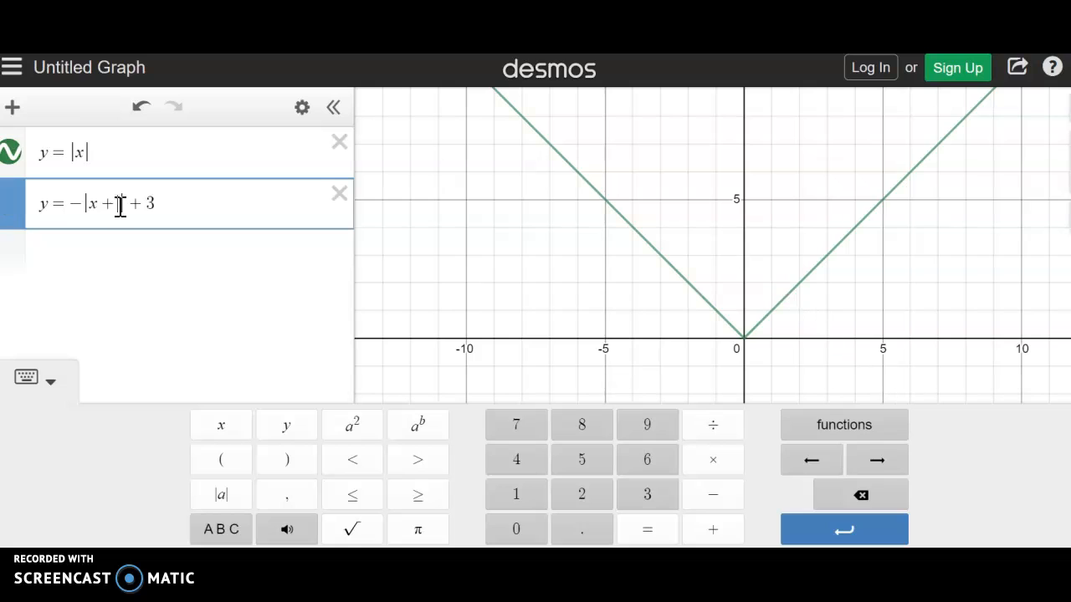
pyautogui.write('2')
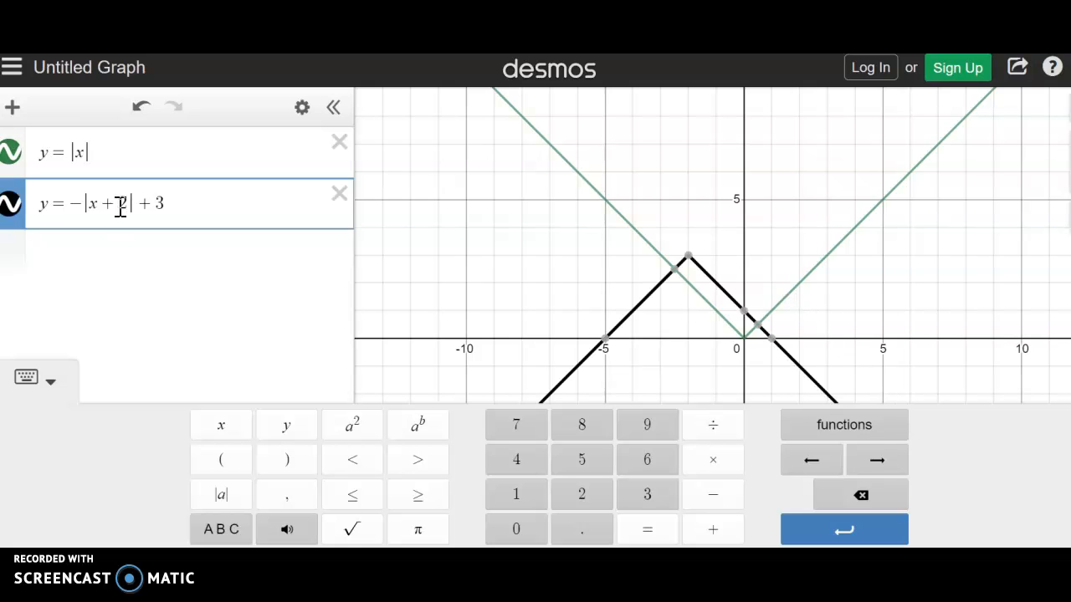